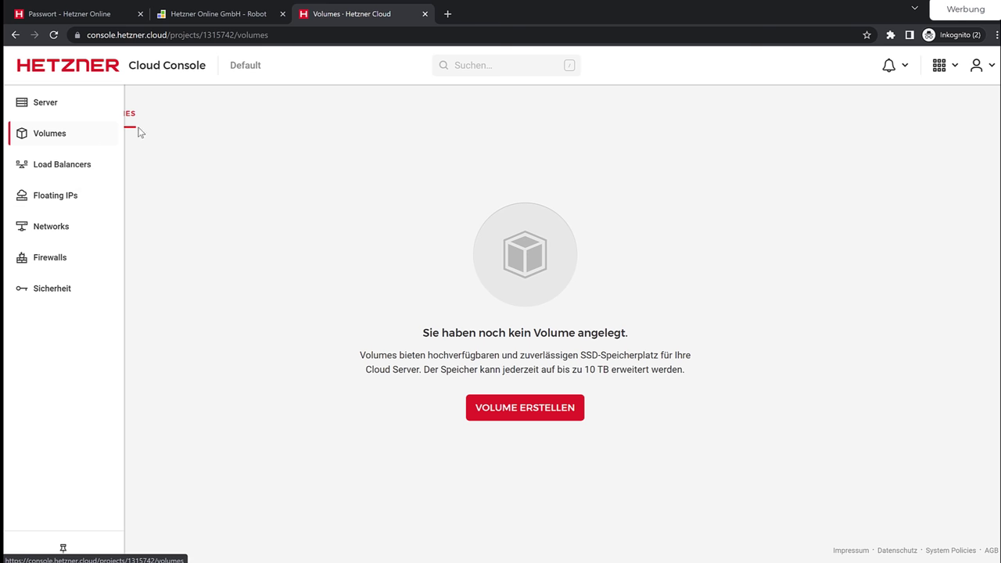
- Close the Cloud Console and highlight the web address of the Robot administration page
click(425, 13)
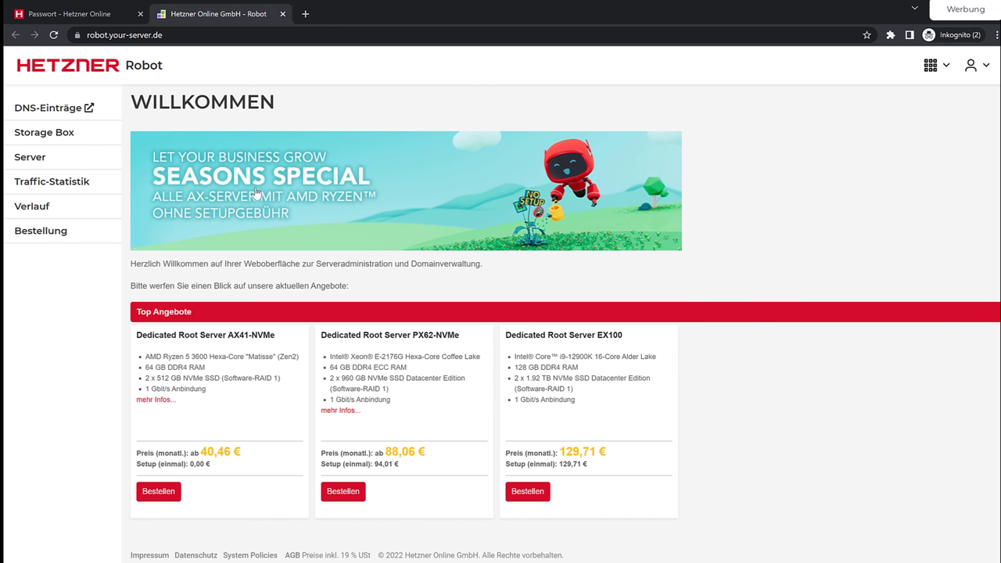
click(166, 36)
drag(137, 35, 190, 35)
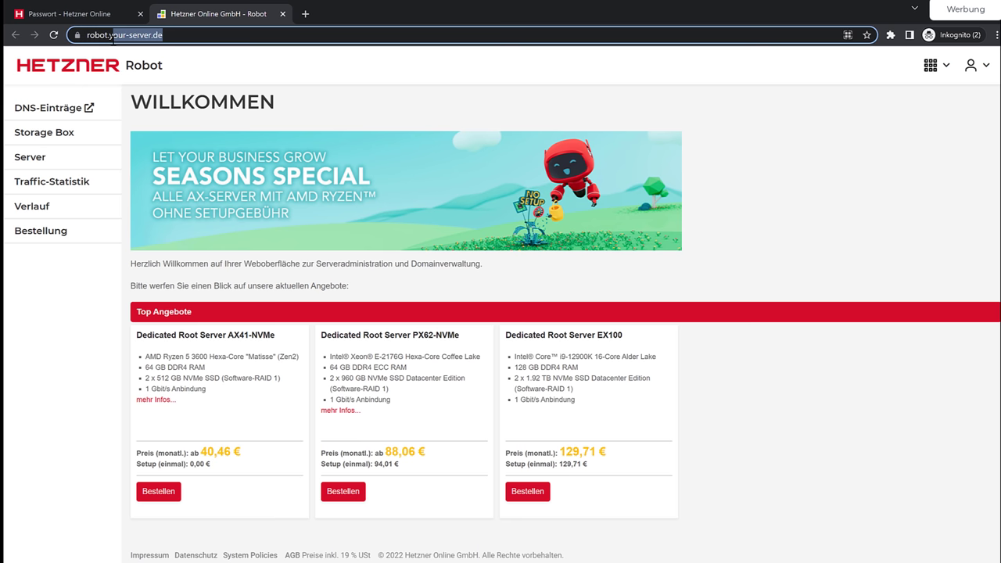
click(818, 249)
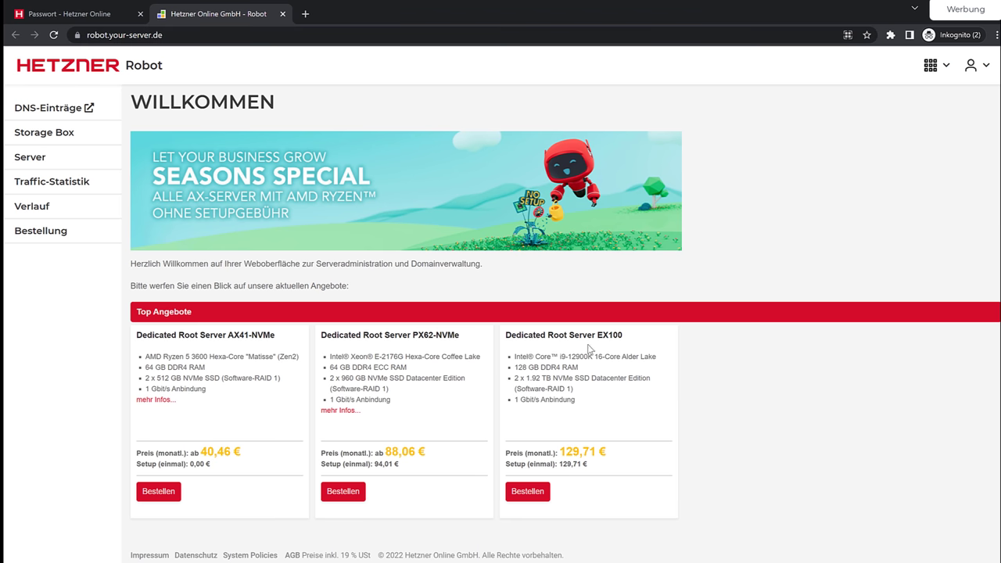
- Look through the Robot areas for storage boxes, servers, traffic statistics and ordering, including the product offers on the order page
click(47, 133)
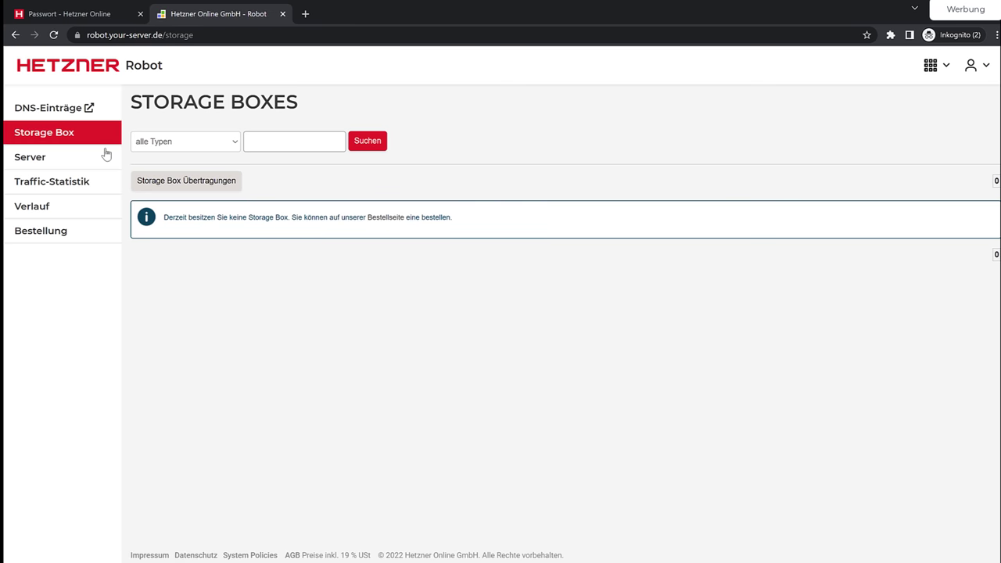
click(52, 155)
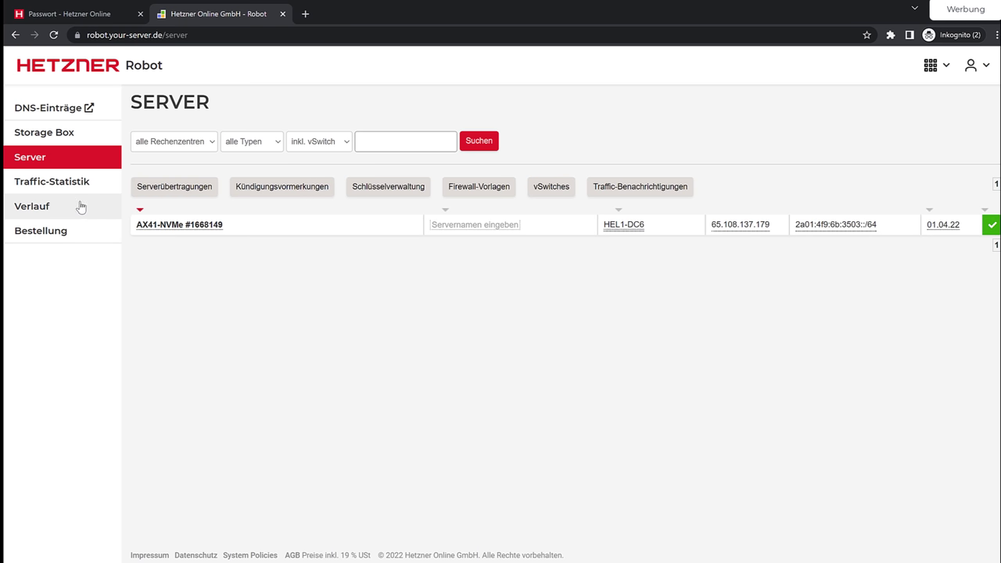
click(68, 181)
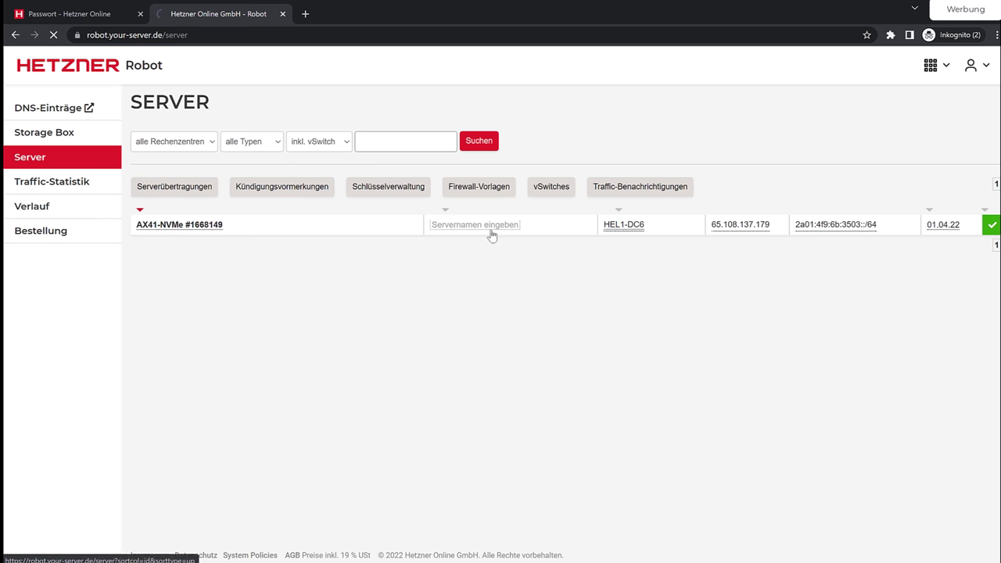
click(53, 218)
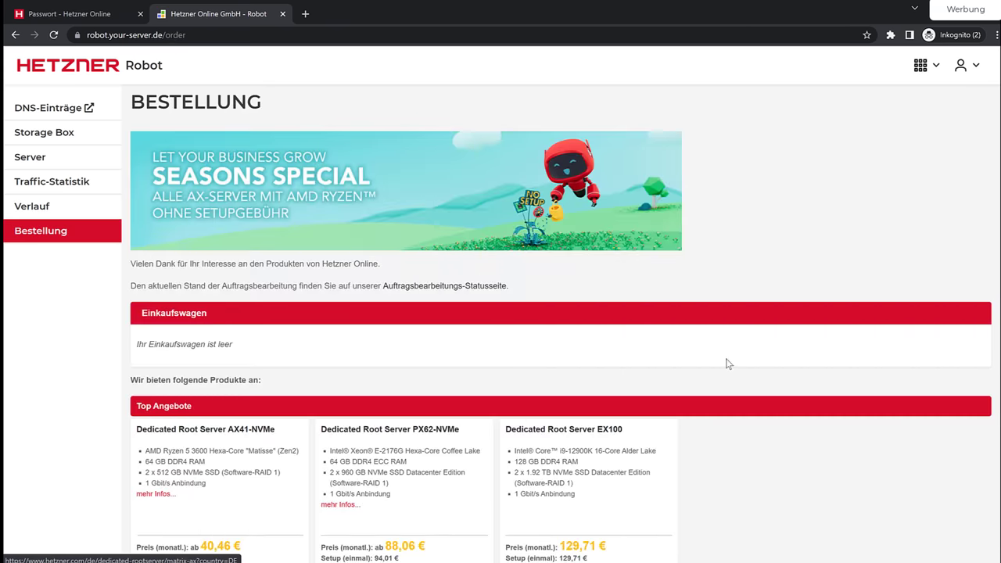
scroll(726, 362, down, 6)
scroll(281, 293, up, 1)
scroll(281, 294, up, 5)
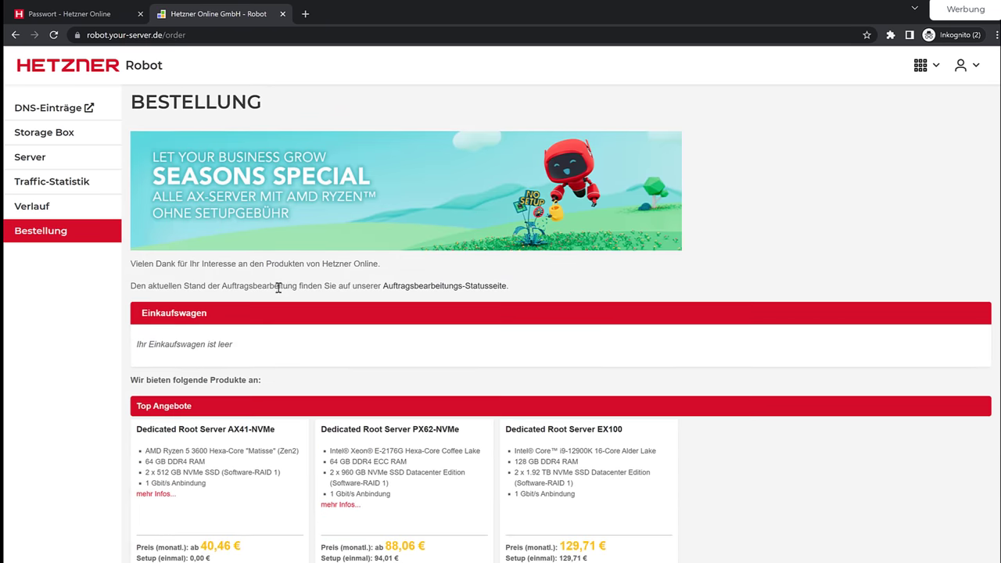
- Open the DNS Console and examine the options for adding a new DNS zone, without creating one
click(68, 118)
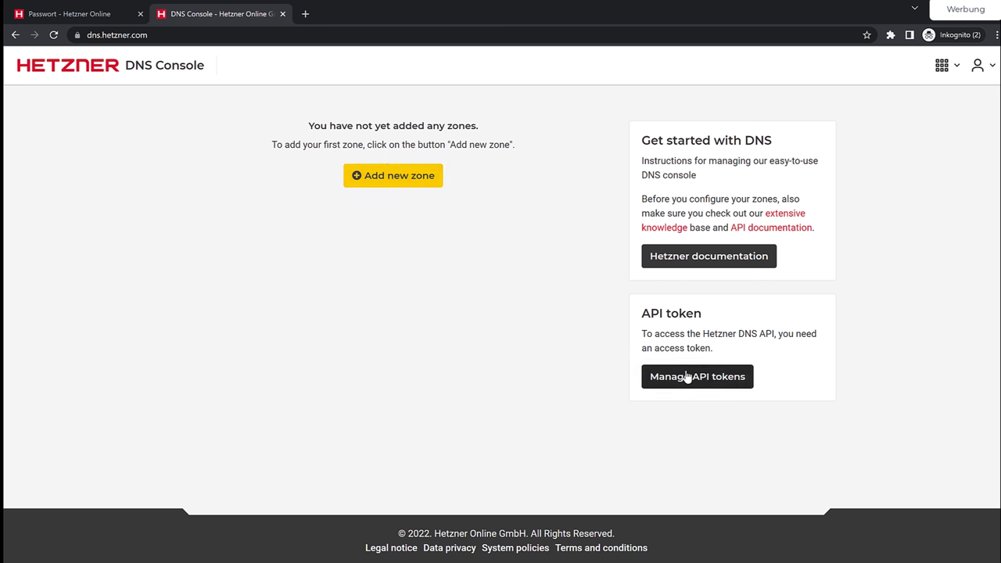
click(407, 184)
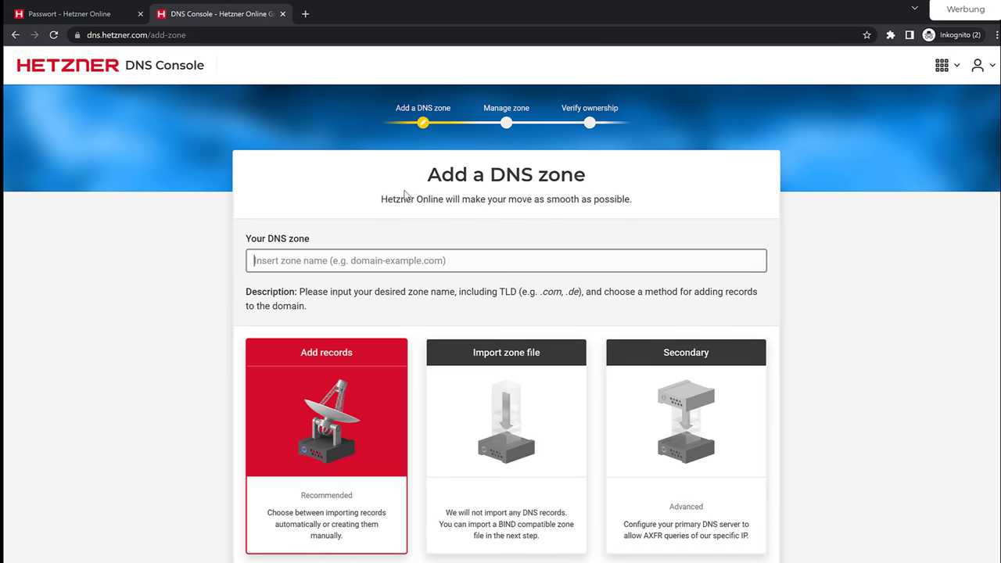
scroll(375, 243, down, 3)
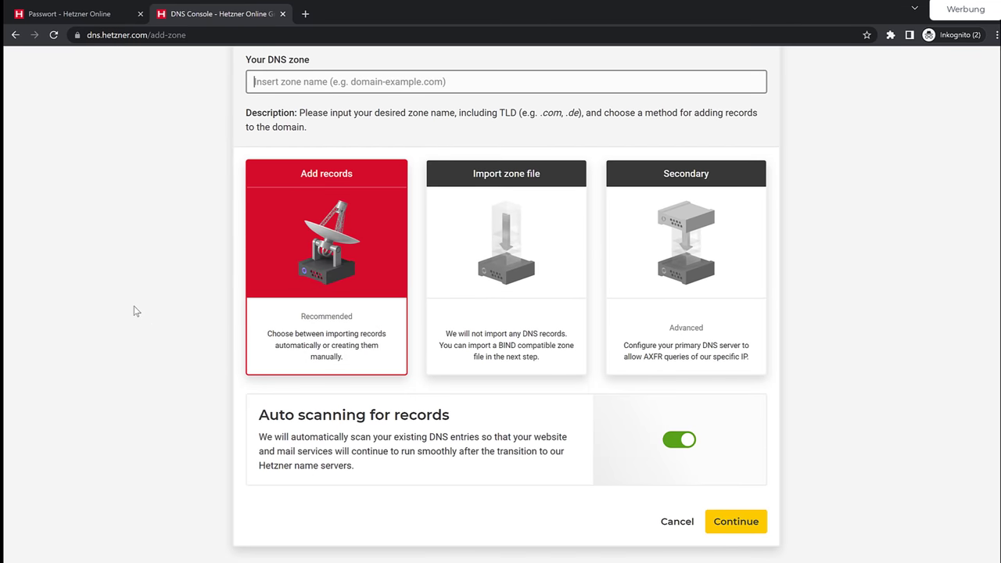
scroll(135, 308, up, 3)
scroll(722, 473, down, 2)
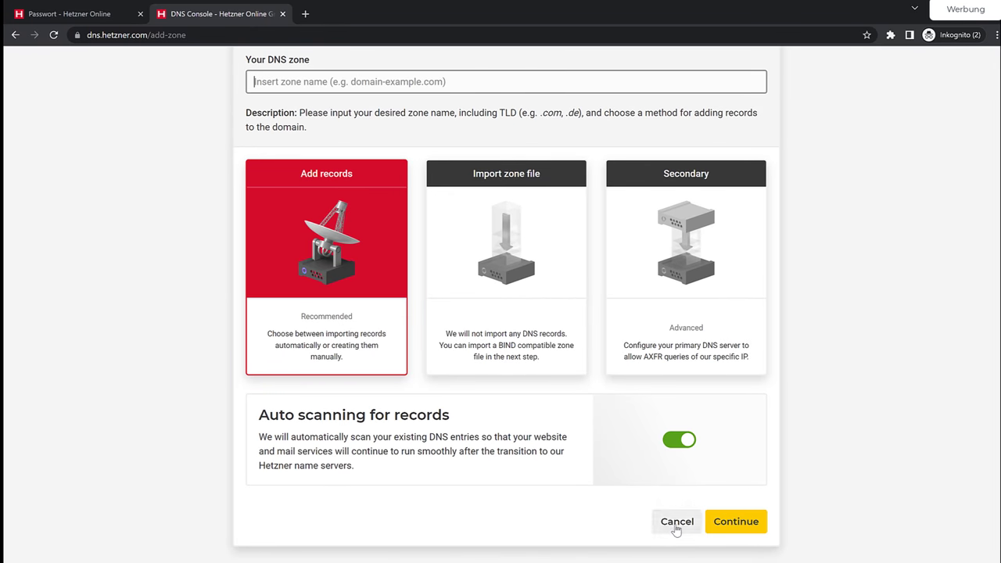
scroll(789, 548, up, 2)
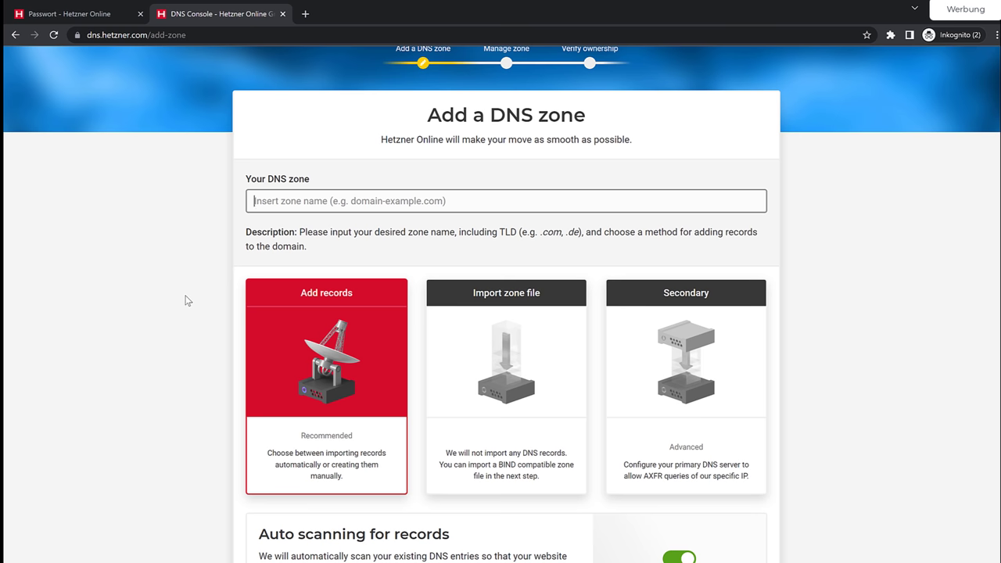
scroll(186, 302, down, 3)
scroll(440, 392, up, 1)
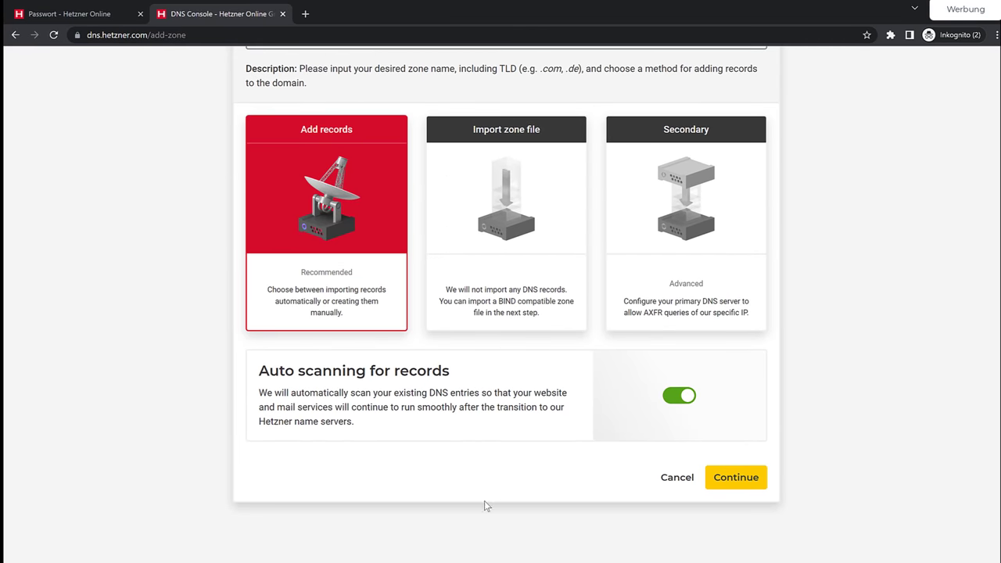
scroll(607, 257, up, 3)
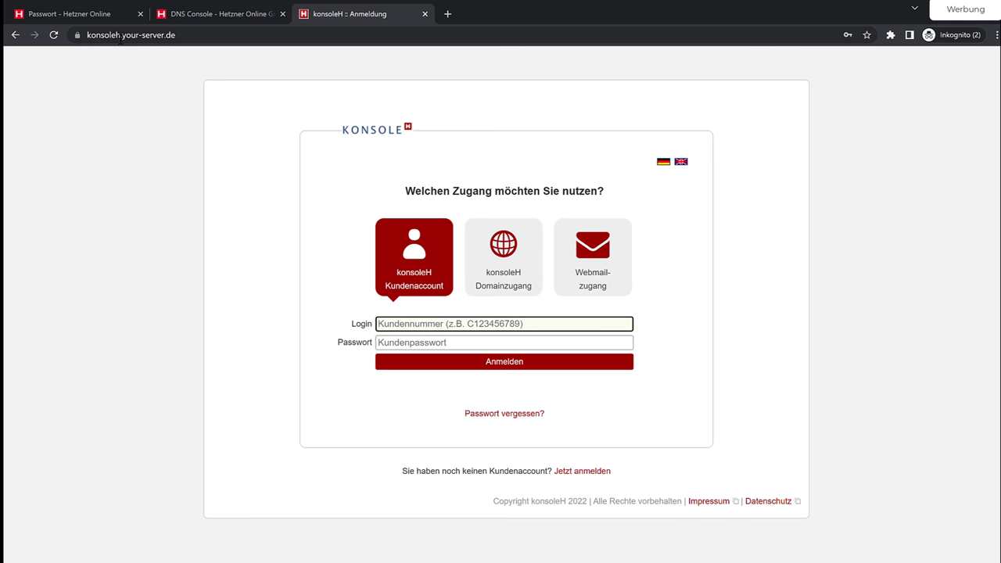
- Open hetzner.com separately, show its available login destinations, and return to konsoleH
click(447, 14)
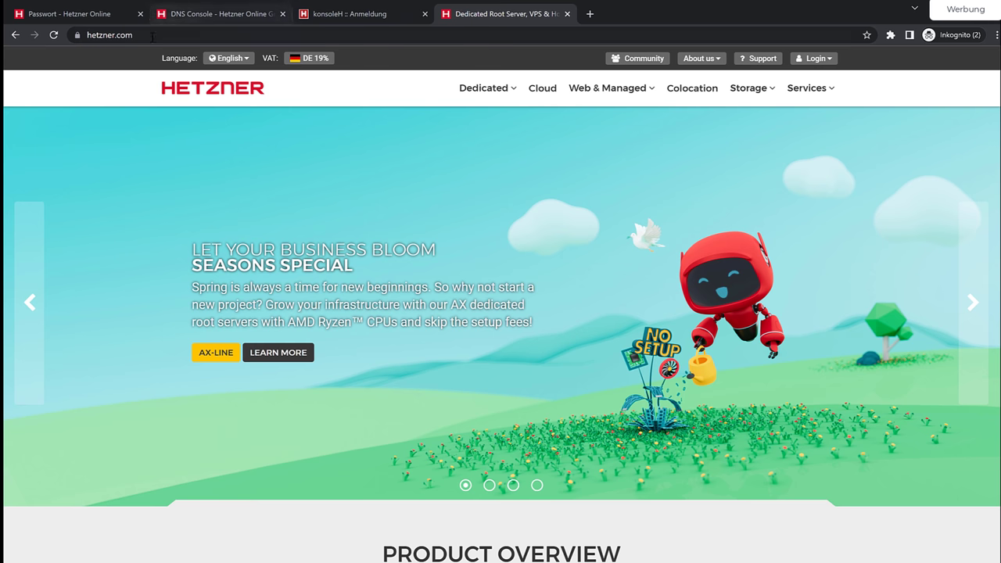
click(818, 59)
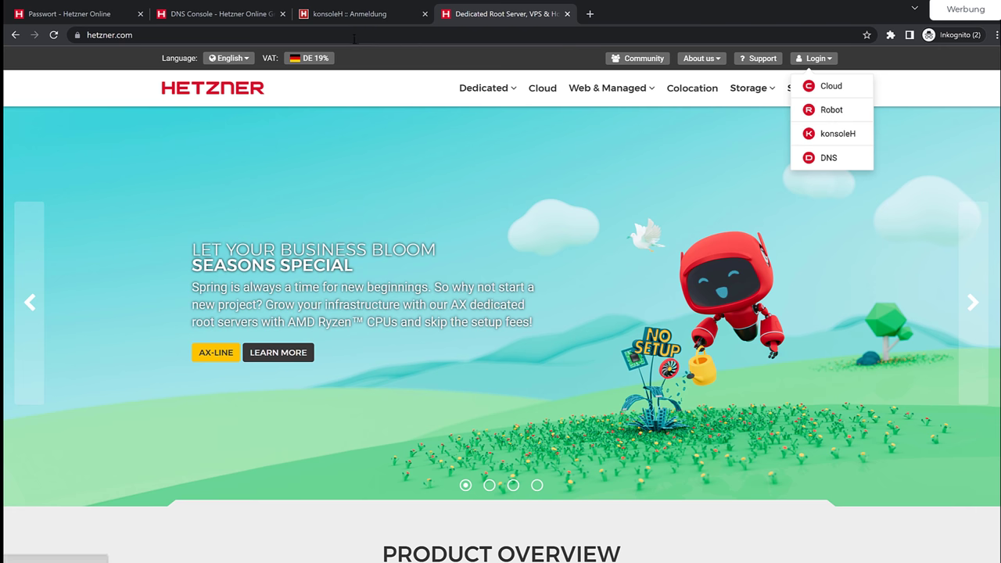
click(346, 15)
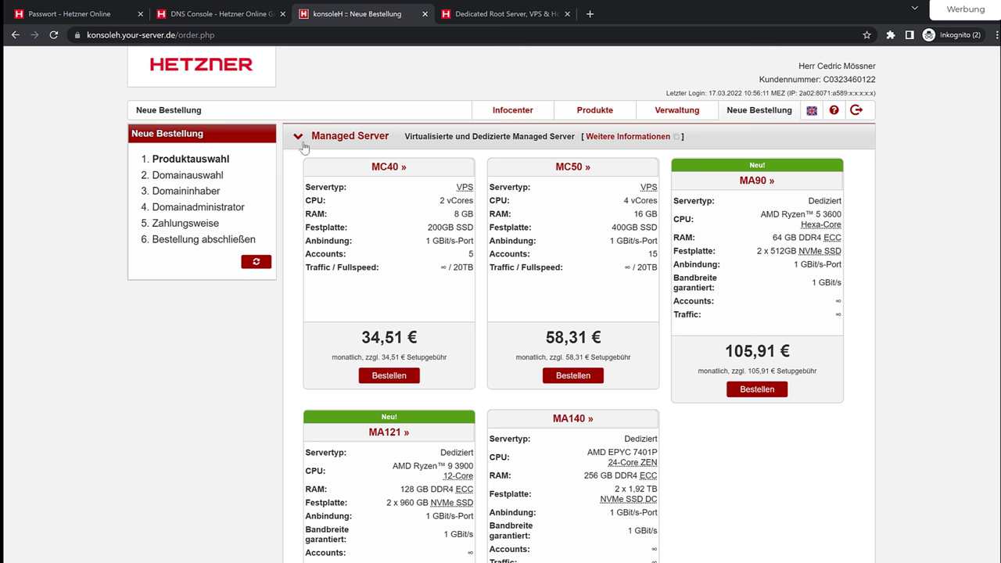
- Review the Managed Server plans on the new order page and collapse that section
drag(422, 181, 464, 310)
click(441, 197)
scroll(810, 239, down, 3)
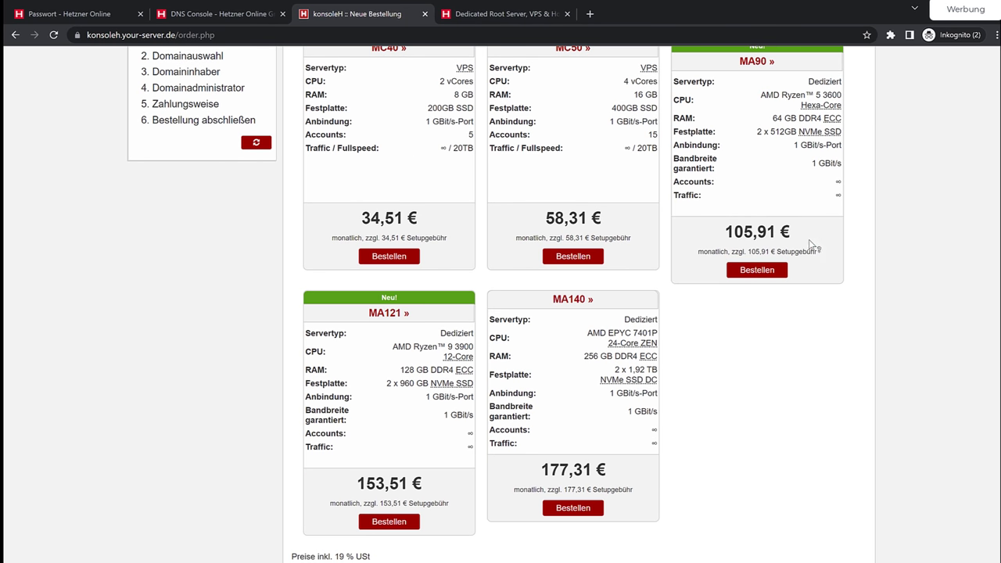
scroll(836, 258, up, 1)
scroll(841, 268, up, 2)
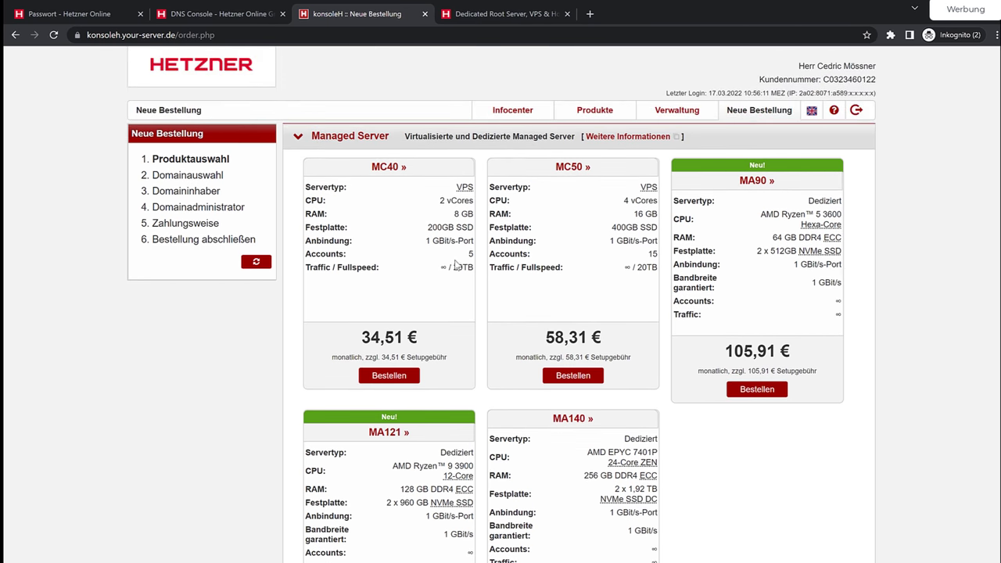
click(351, 139)
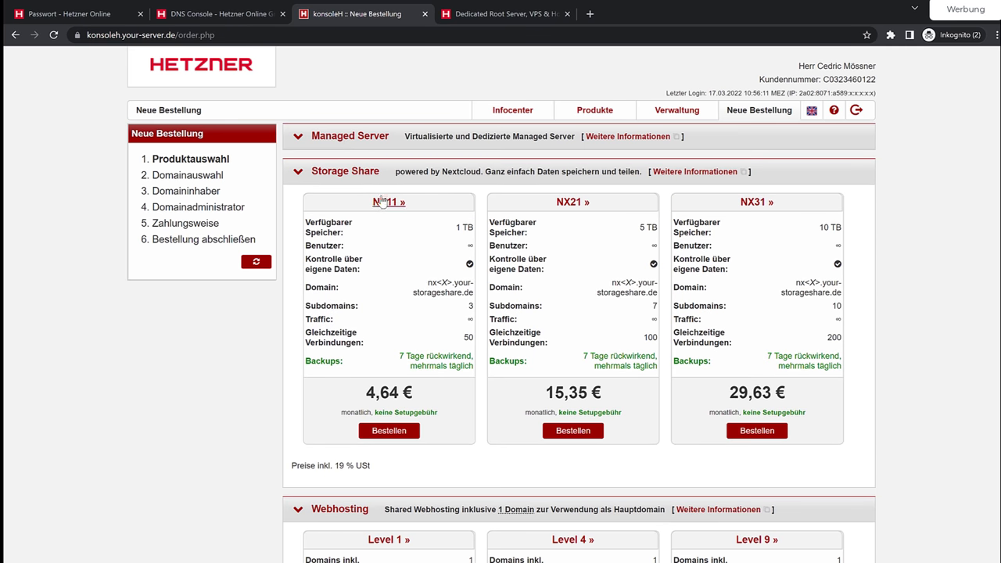
- Compare the Storage Share plans NX11, NX21 and NX31, and collapse that section
scroll(907, 252, down, 1)
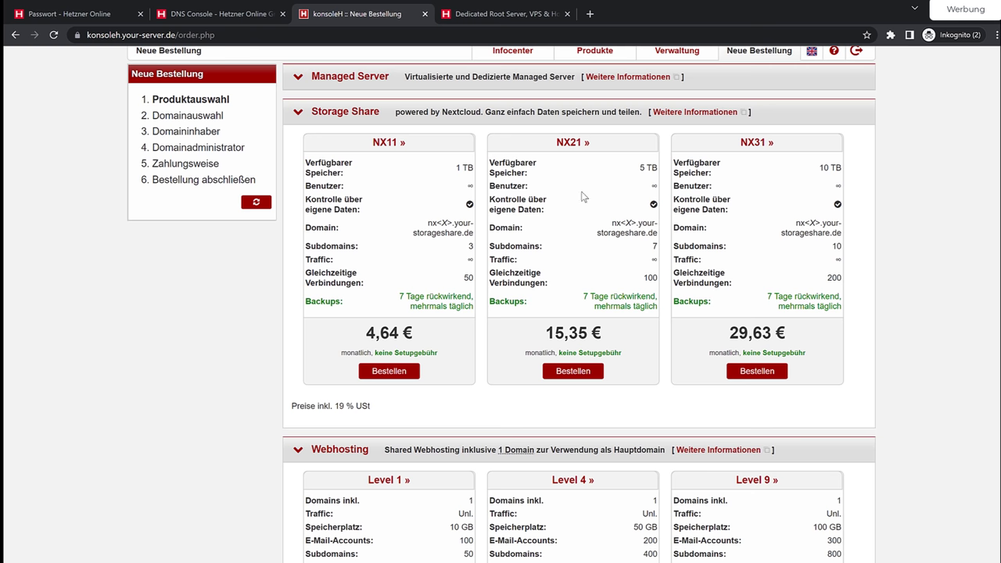
drag(813, 173, 771, 350)
click(707, 341)
click(348, 114)
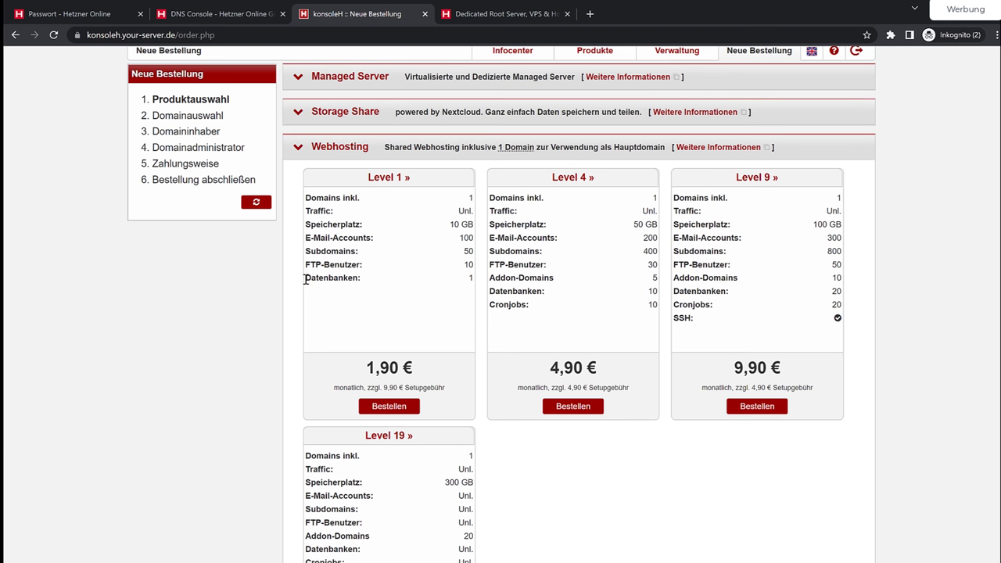
- Compare the Webhosting packages and view the domain registration offer below them
scroll(328, 281, down, 5)
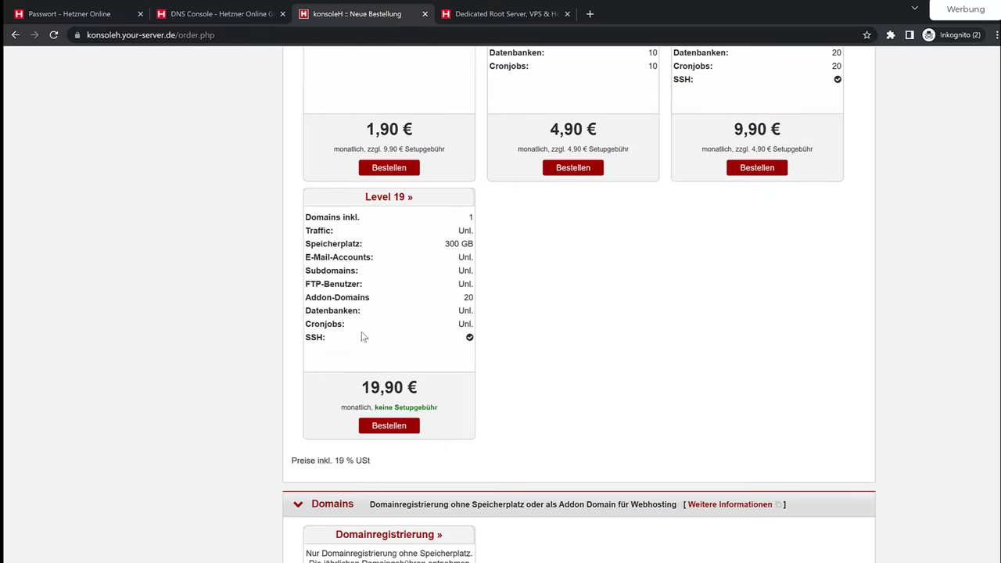
scroll(290, 373, up, 4)
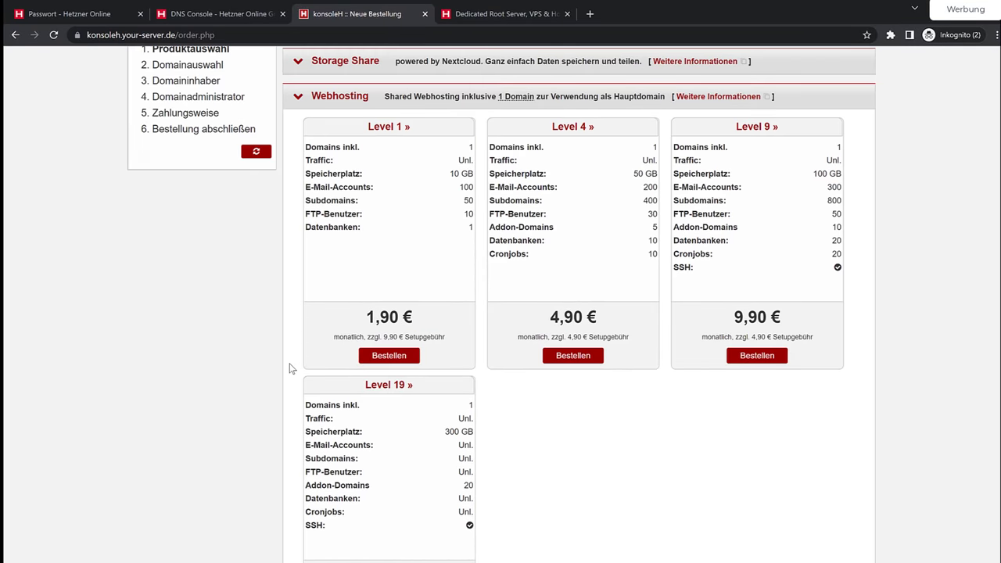
scroll(237, 357, down, 5)
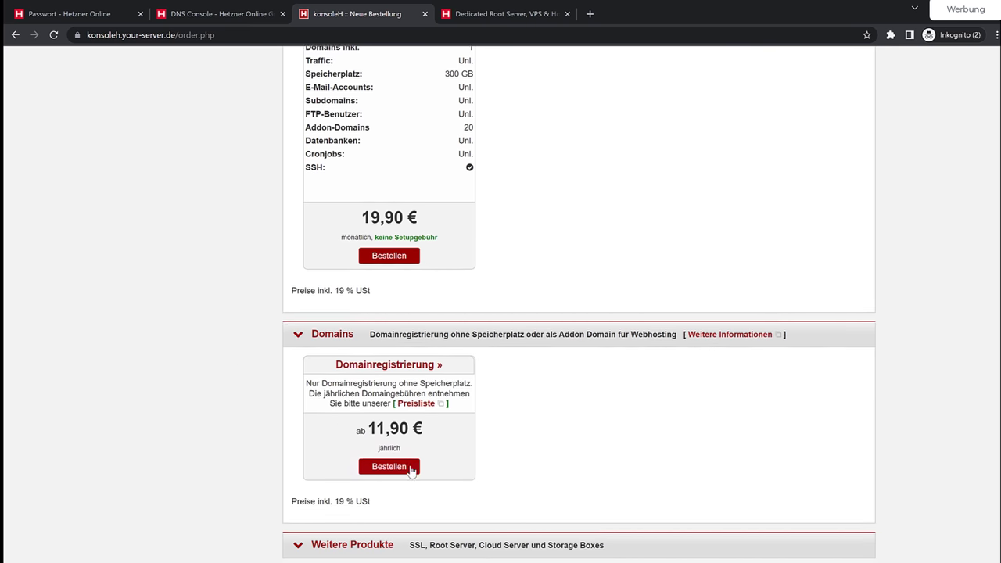
- Start a domain registration order and check the availability of the-morpheus with the .ch ending
click(408, 468)
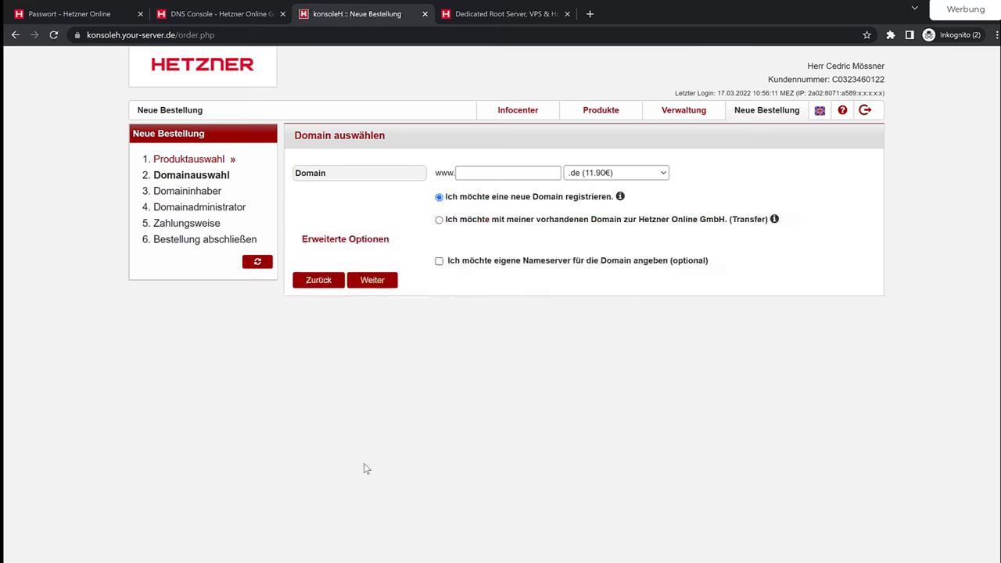
click(528, 173)
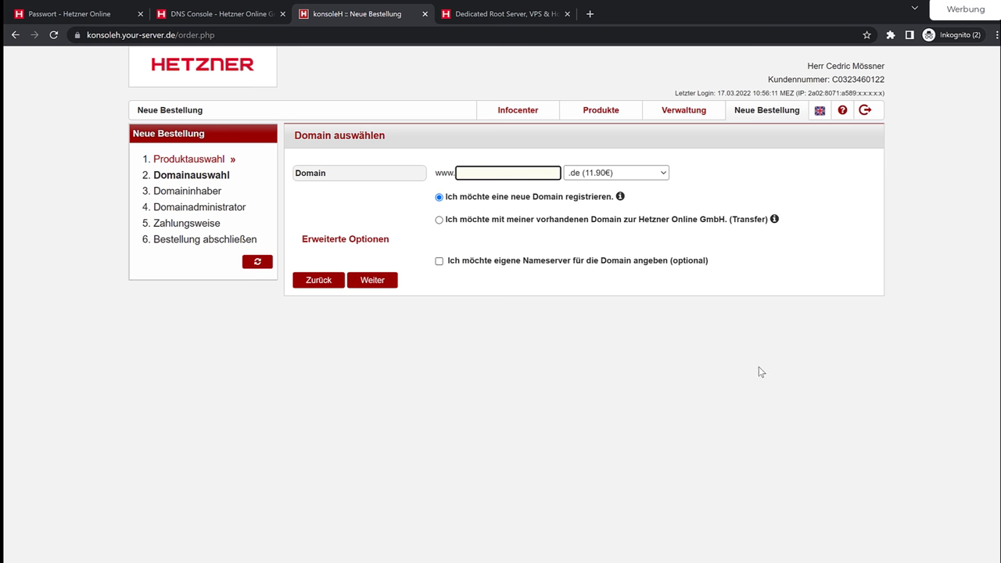
text(-morpheus)
click(633, 174)
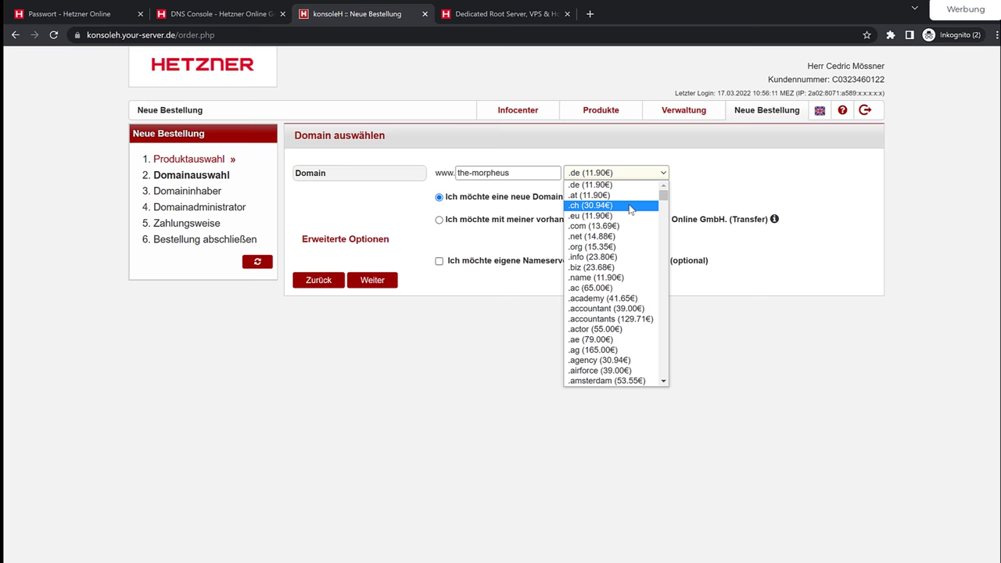
click(630, 207)
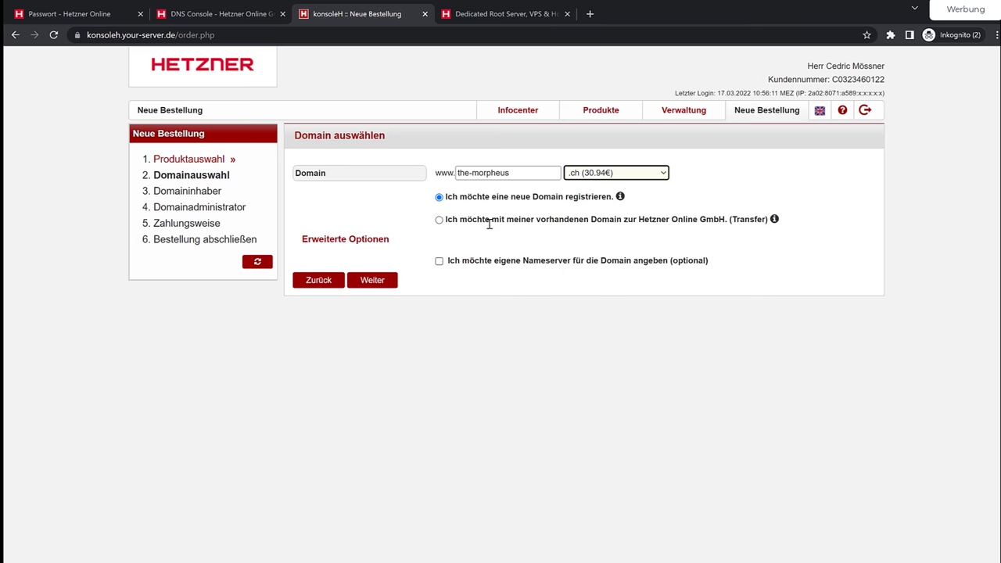
click(388, 280)
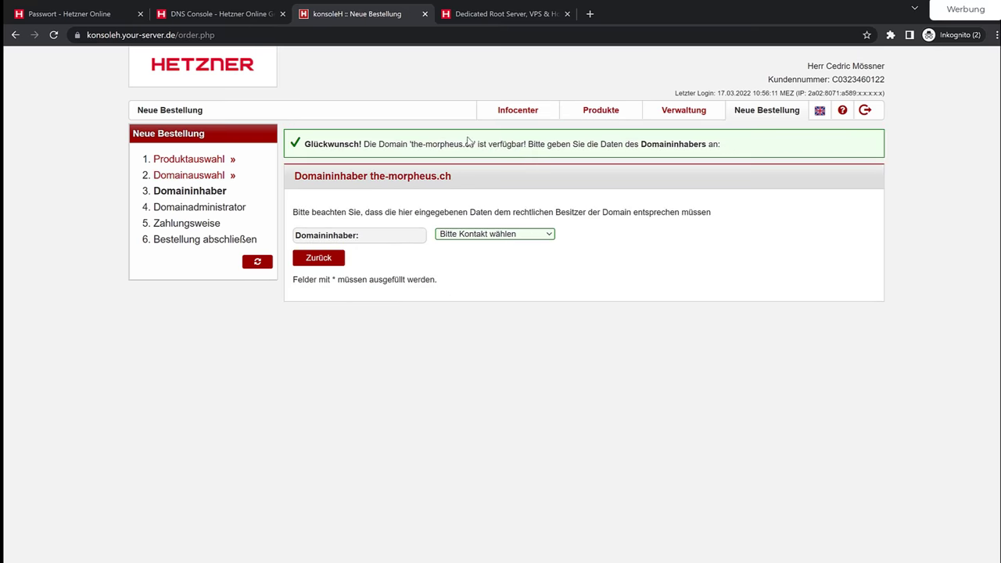
drag(413, 143, 467, 144)
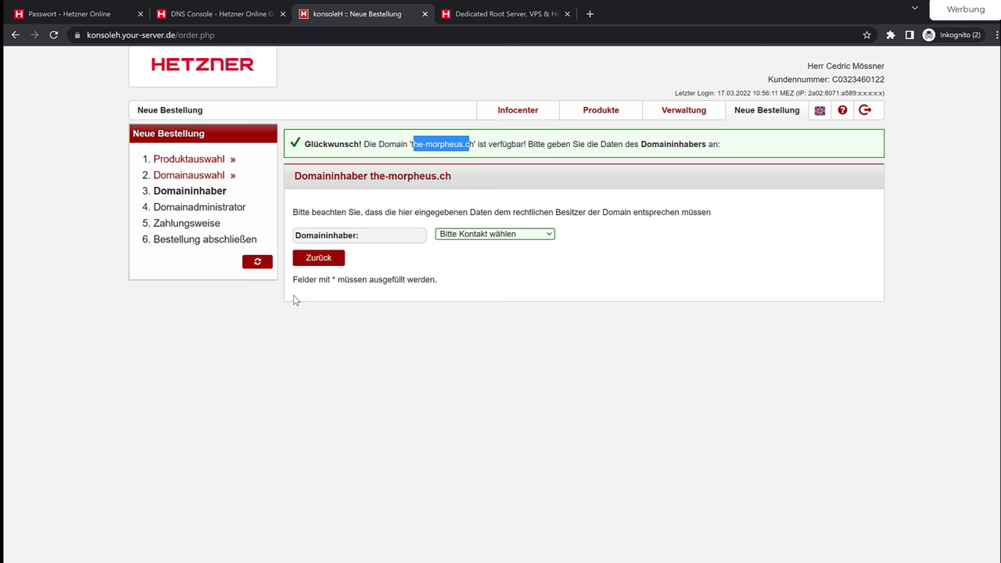
- Go back to the domain selection and check the availability of the-morpheus with the .de ending
click(311, 258)
click(599, 172)
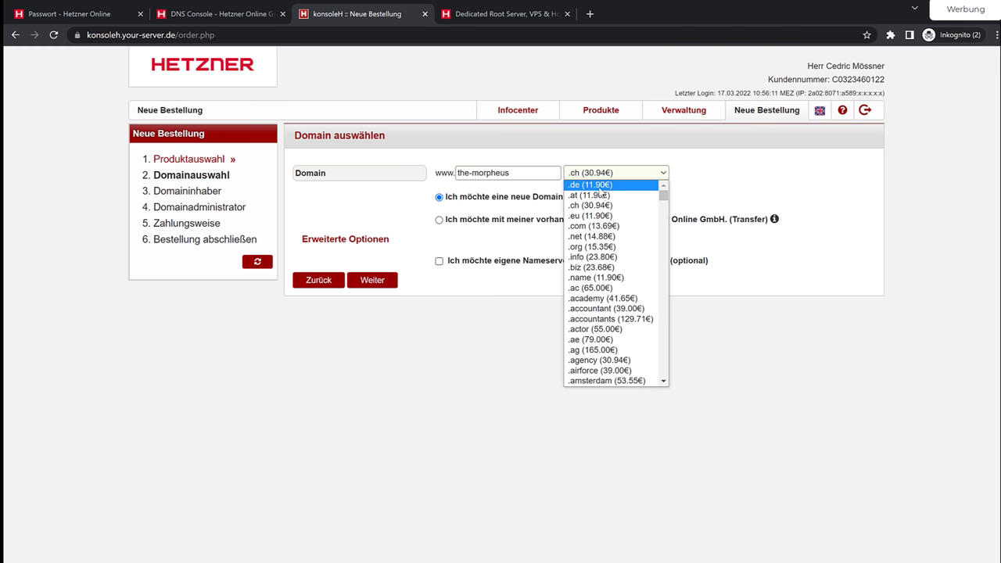
click(599, 185)
click(372, 280)
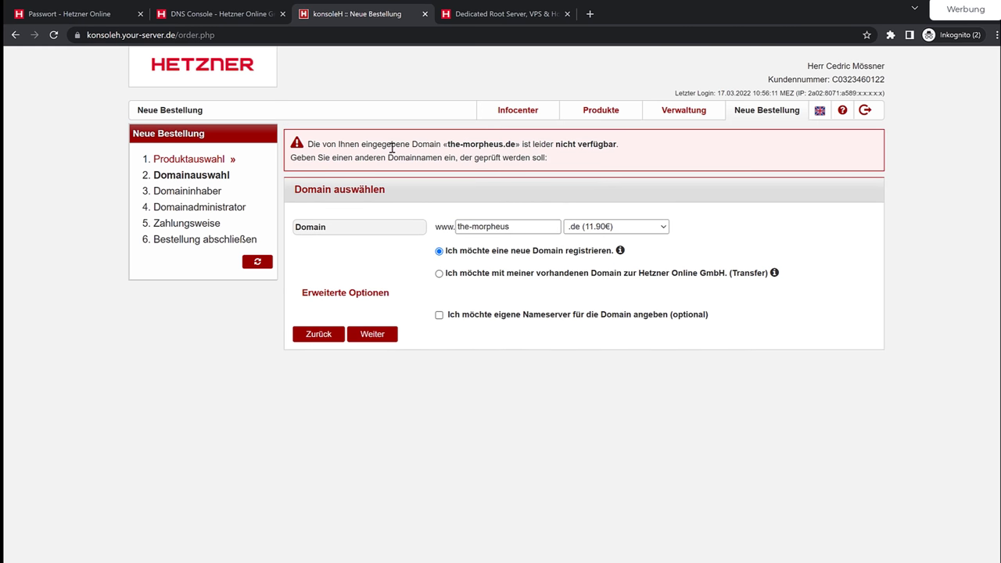
drag(392, 147, 626, 145)
click(615, 168)
- Return to the product selection of a new order and view the Managed Server plans
click(786, 110)
scroll(772, 244, down, 1)
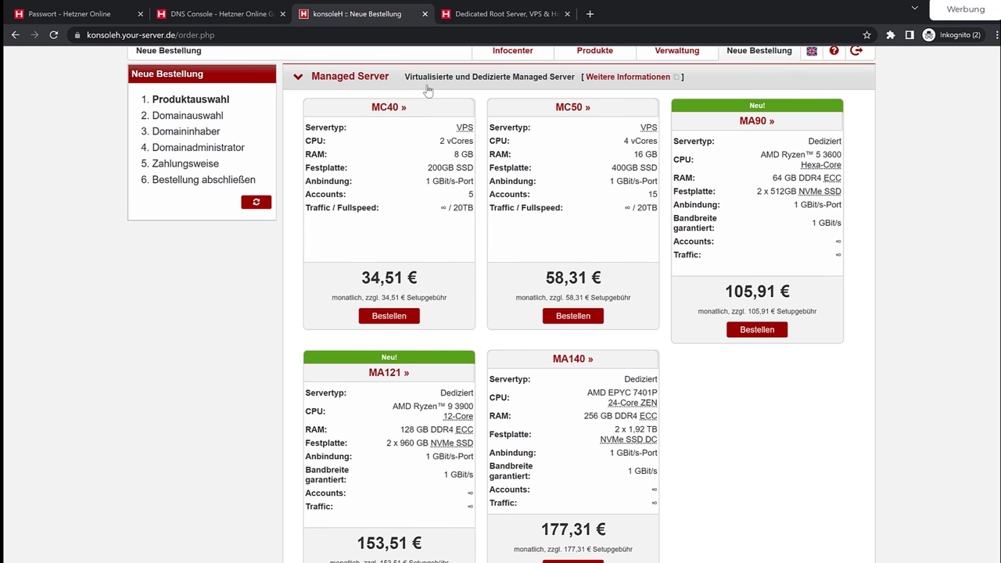
- Collapse the Managed Server and Storage Share offers, review the Level 1 Webhosting plan's limits and start its order
click(353, 84)
click(348, 113)
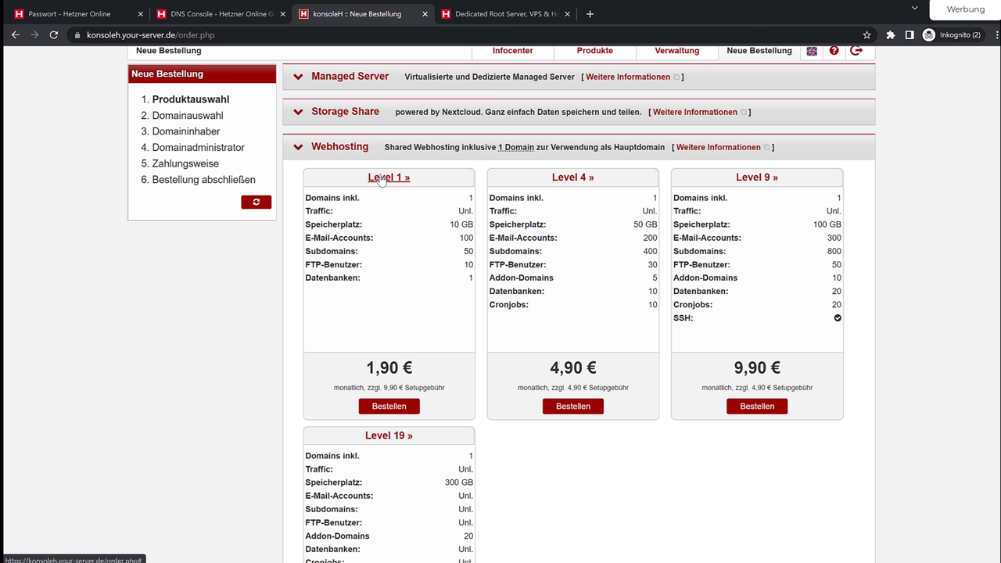
double_click(469, 251)
drag(470, 264, 465, 264)
drag(460, 238, 474, 240)
click(369, 411)
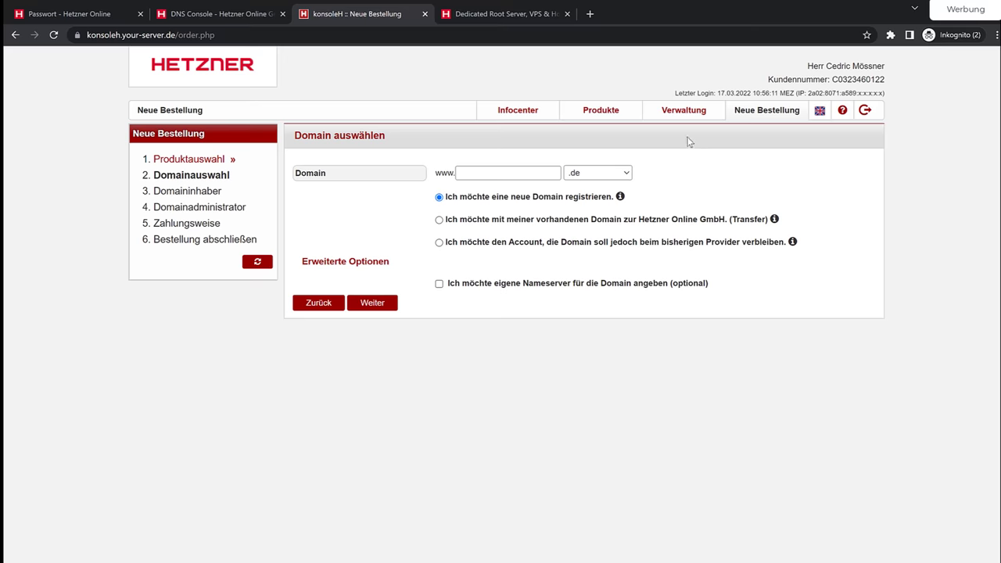
- Leave the order, view the Verwaltung area with its invoices and go back to the list of products
click(619, 115)
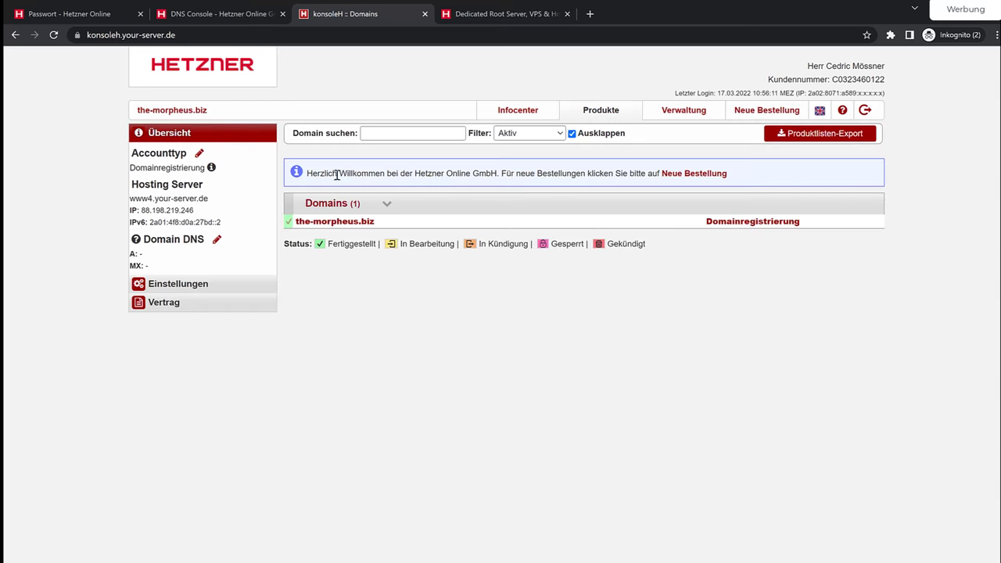
click(684, 111)
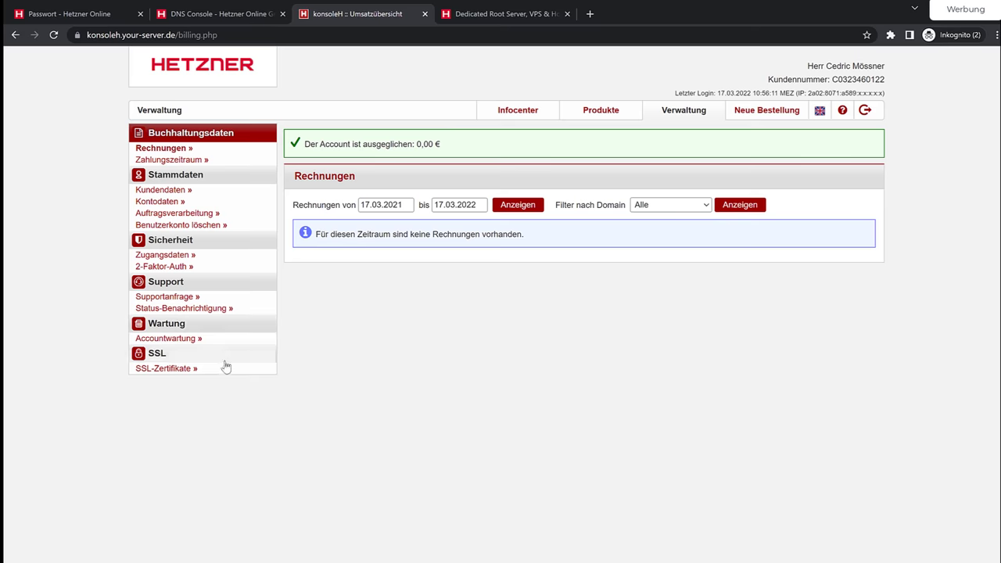
click(628, 114)
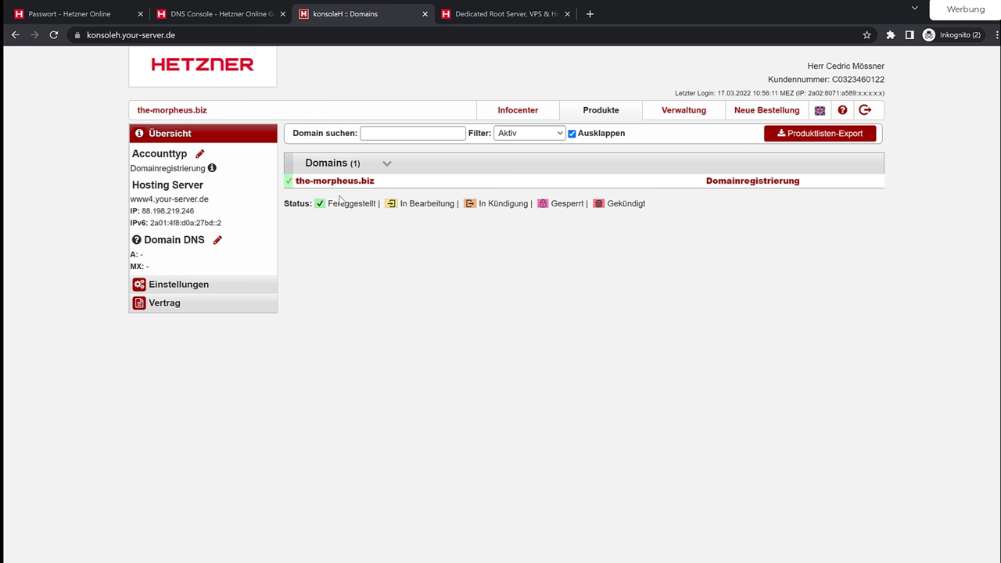
- Open the DNS administration of the-morpheus.biz and examine its A, CNAME, MX, SRV and TXT records and DNS servers
click(217, 243)
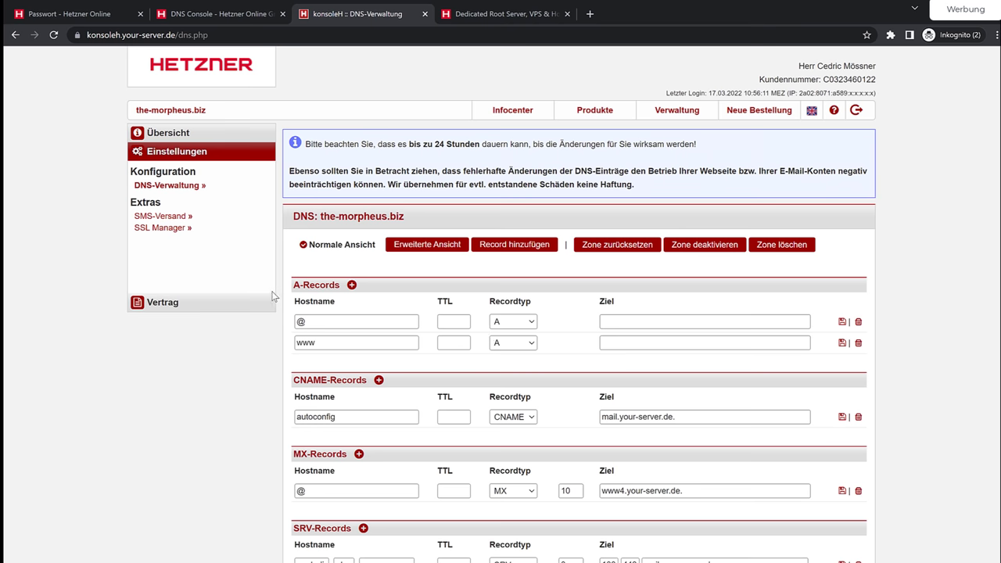
scroll(254, 294, down, 1)
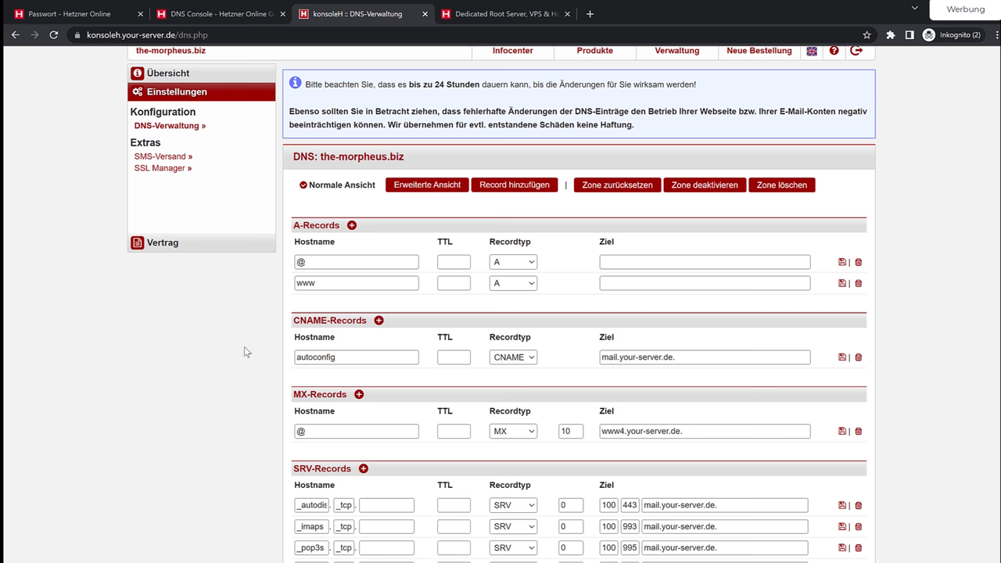
scroll(224, 371, down, 1)
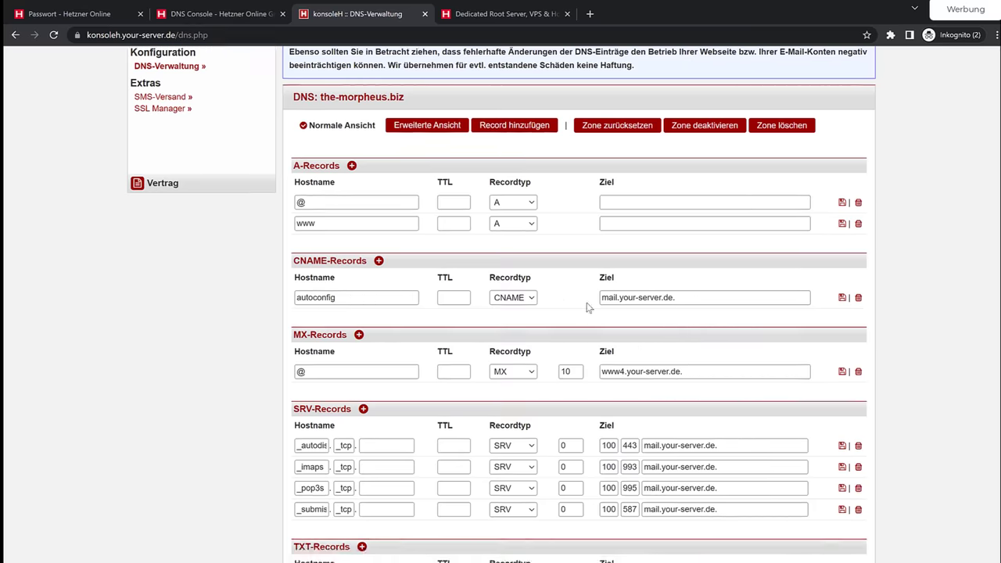
scroll(737, 299, down, 2)
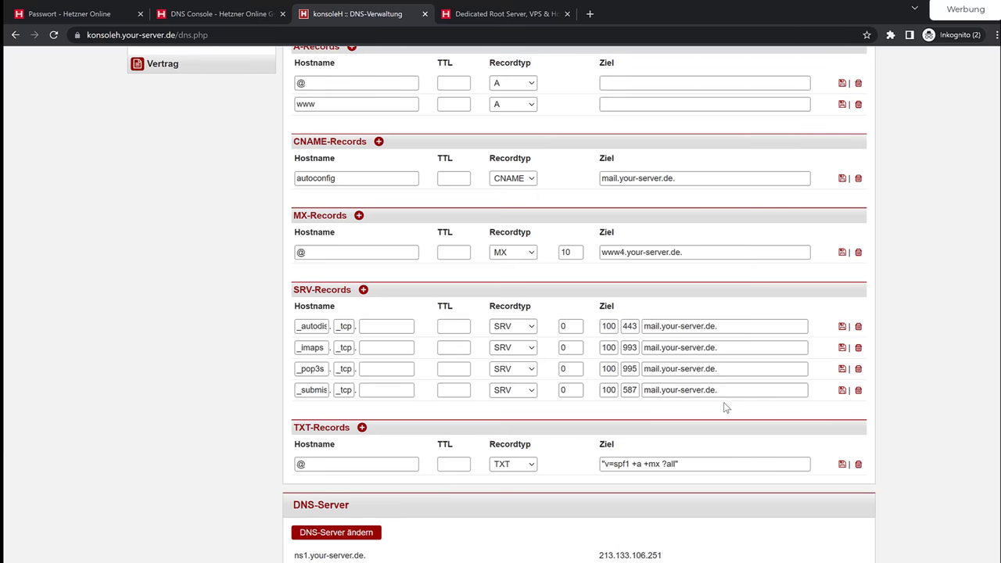
scroll(725, 408, down, 3)
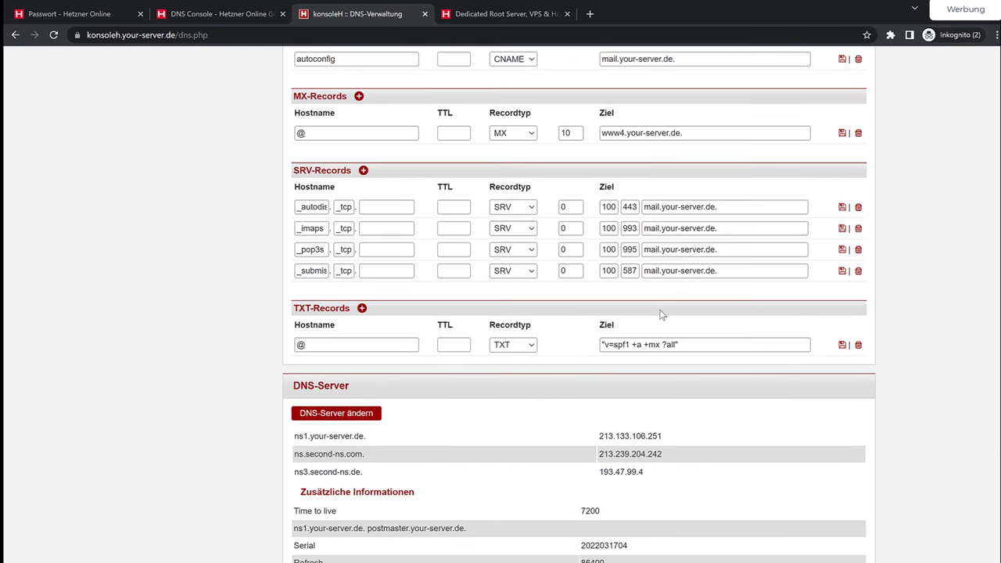
scroll(657, 317, down, 2)
scroll(630, 329, up, 5)
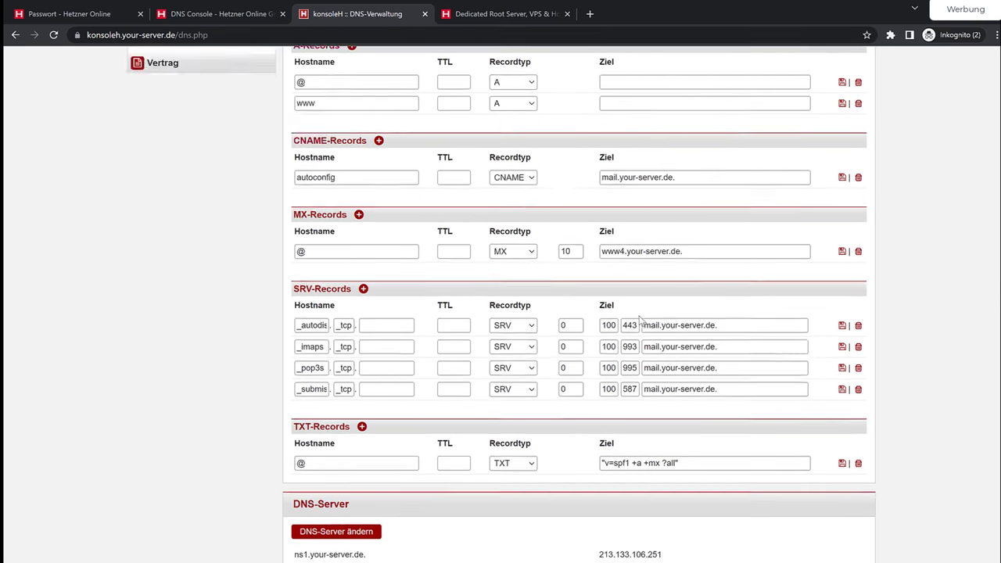
scroll(641, 313, up, 3)
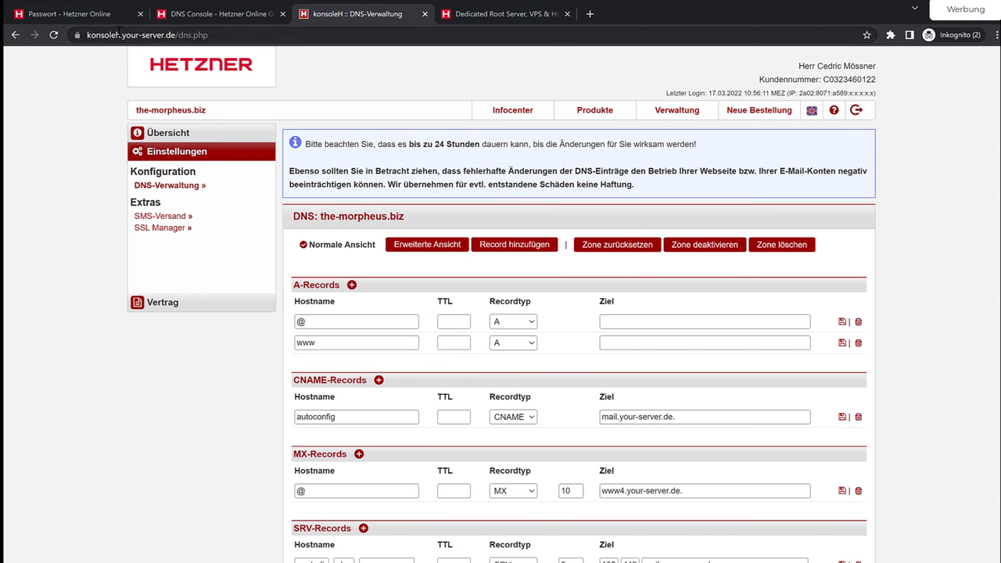
- Switch to Robot, open the server list and copy the IPv4 address of the AX41-NVMe server
click(68, 11)
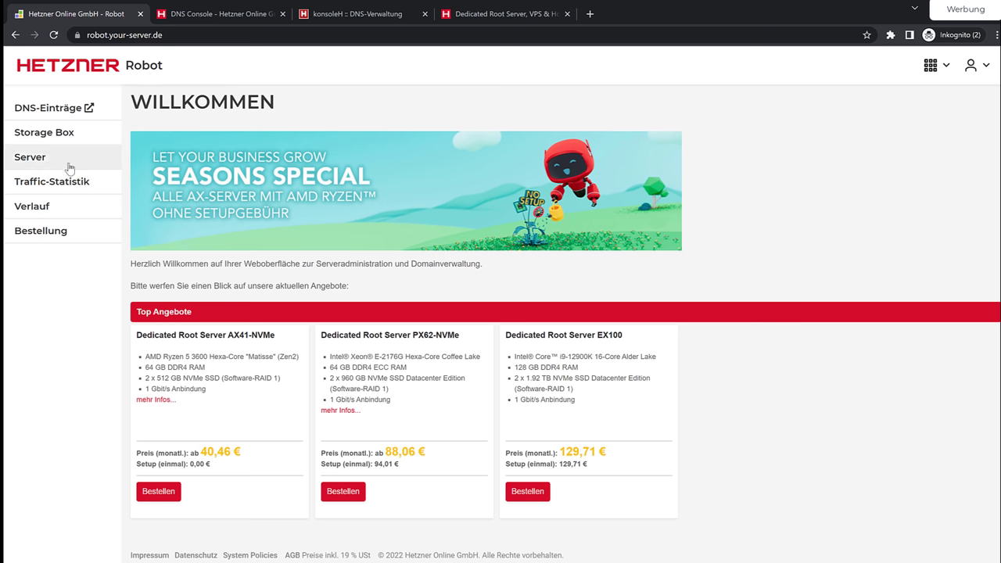
click(46, 164)
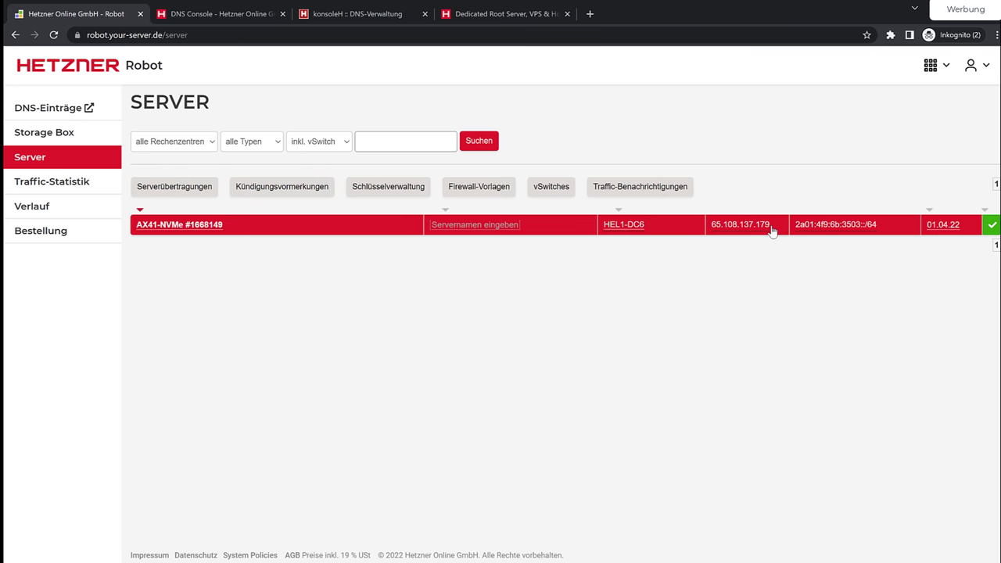
click(755, 228)
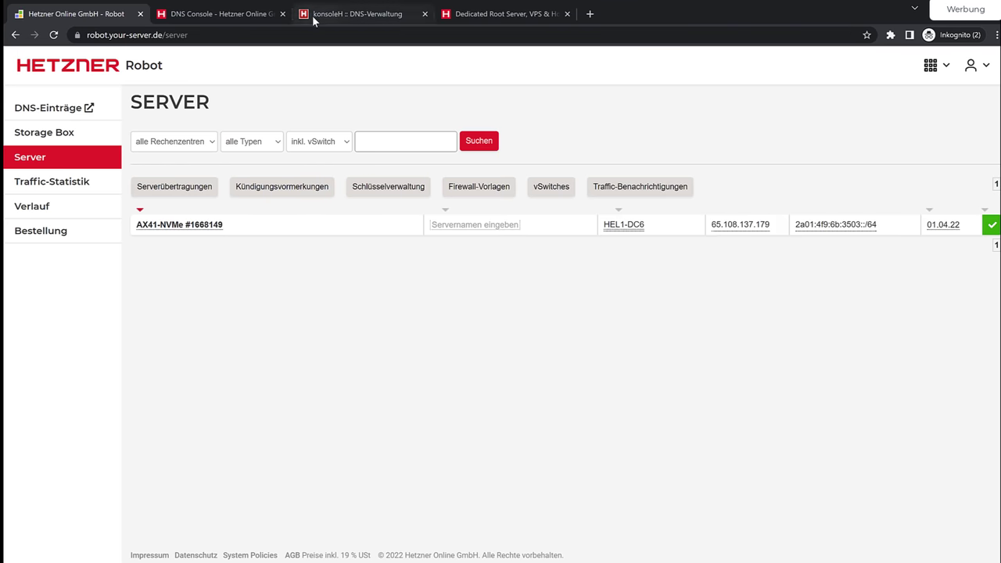
- Back in konsoleH, set the target of the @ and www A records to 65.108.137.179 and save both records
click(365, 14)
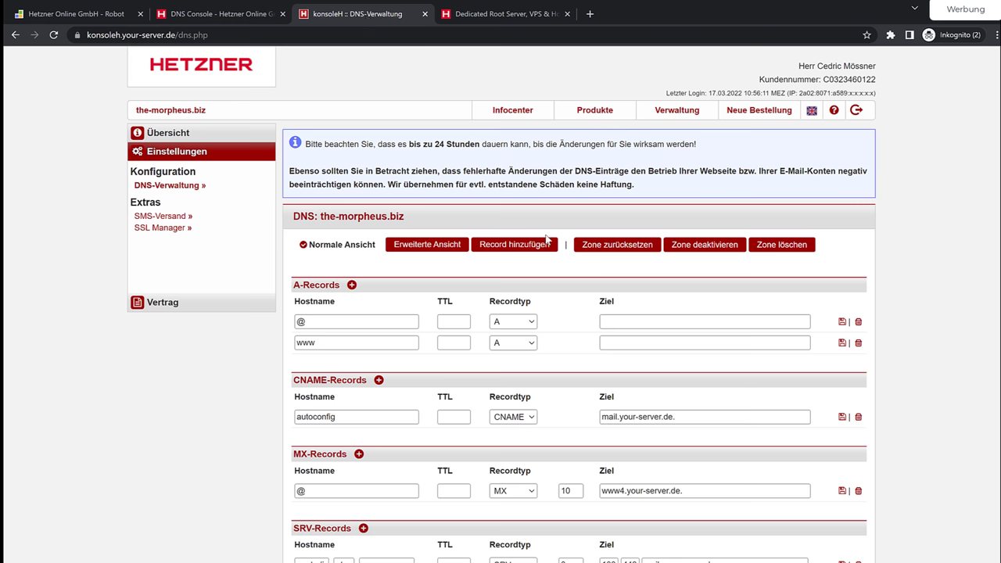
click(627, 322)
text(65.108.137.179)
click(649, 342)
text(65.108.137.179)
click(907, 350)
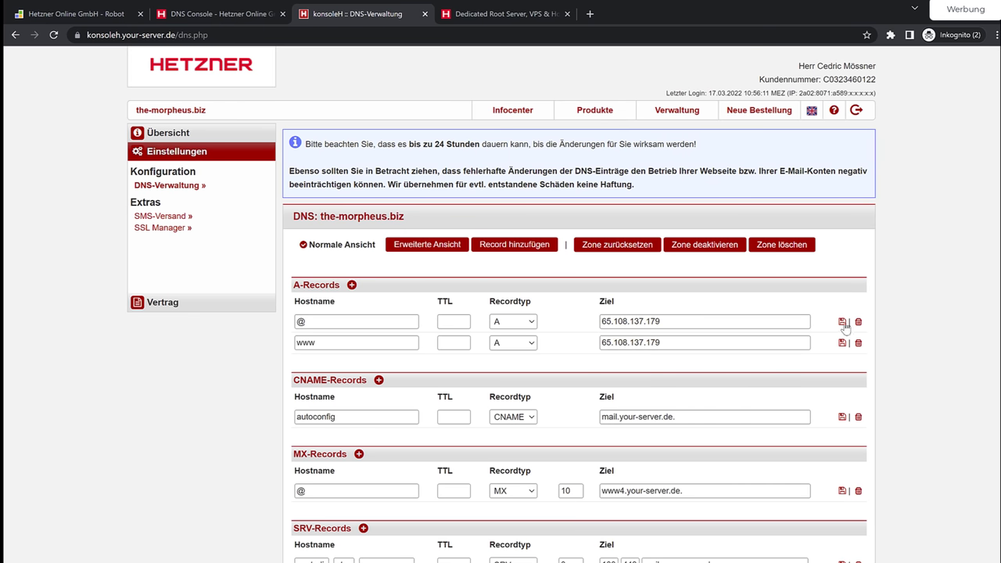
click(842, 322)
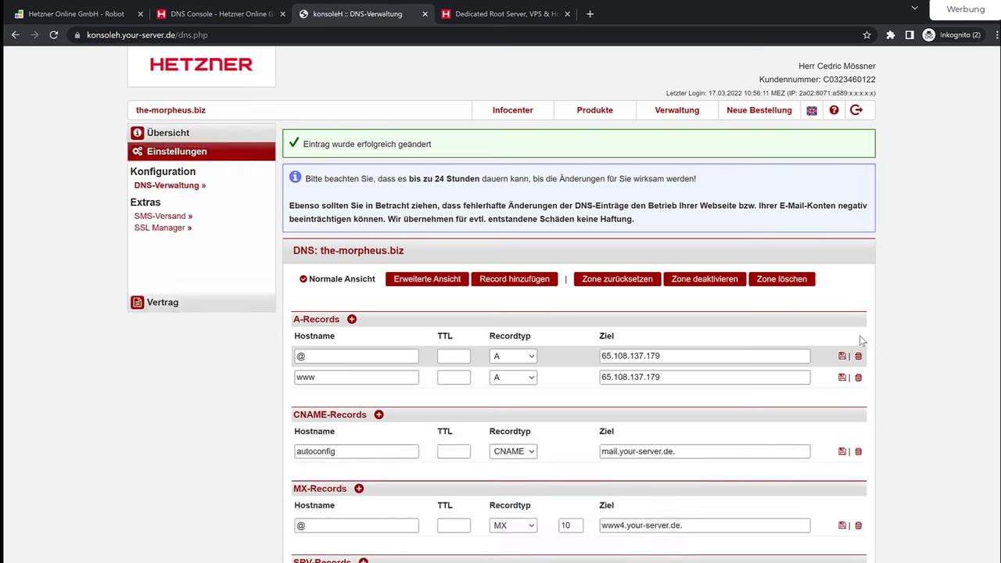
click(842, 378)
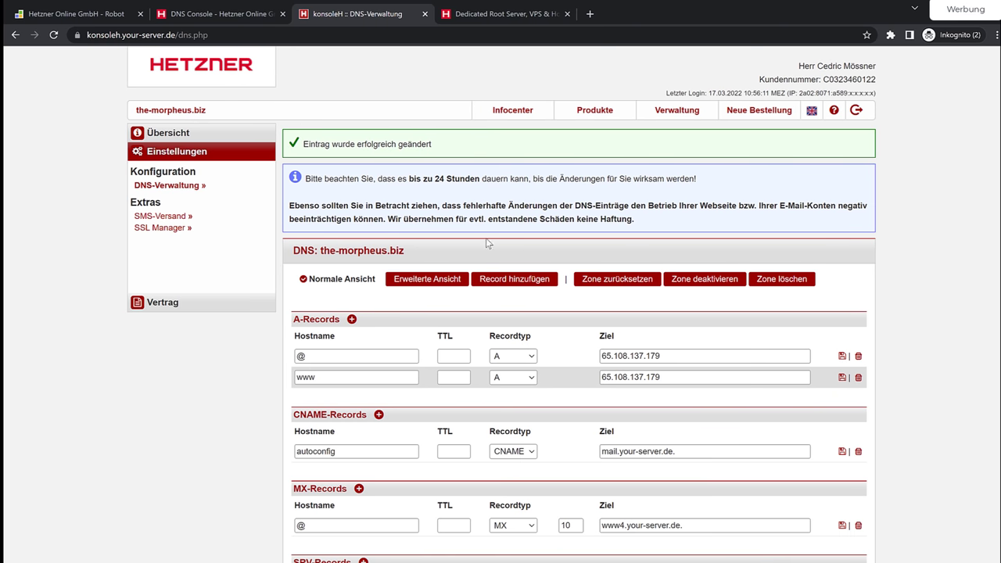
- Reload the DNS administration of the-morpheus.biz and compare its A records with the server entry in Robot
click(166, 191)
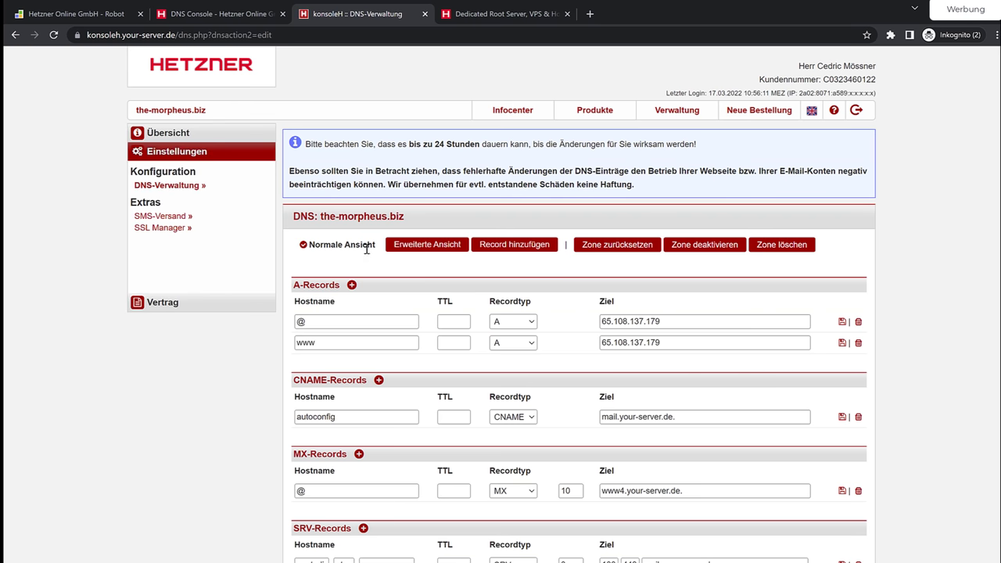
drag(321, 215, 410, 222)
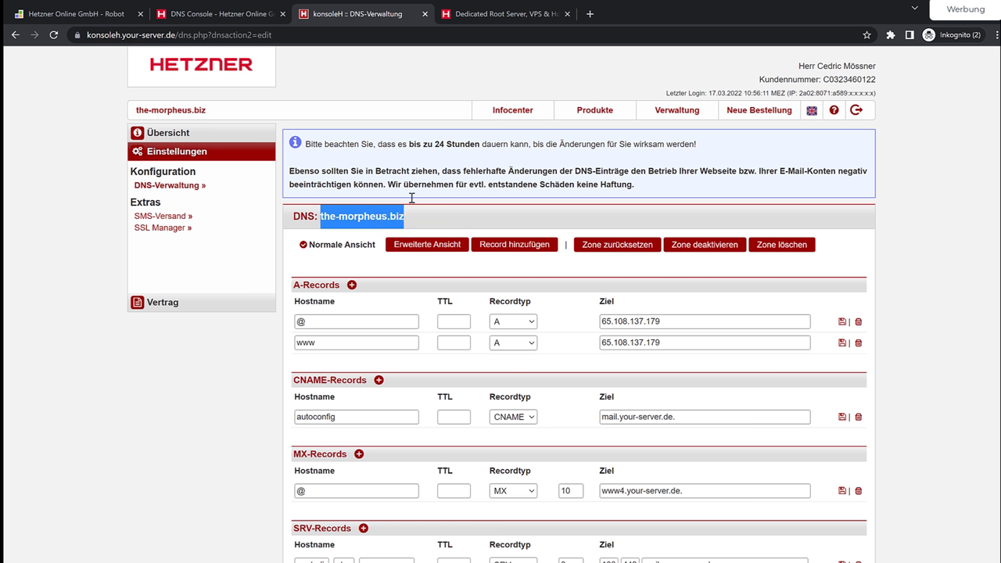
click(74, 14)
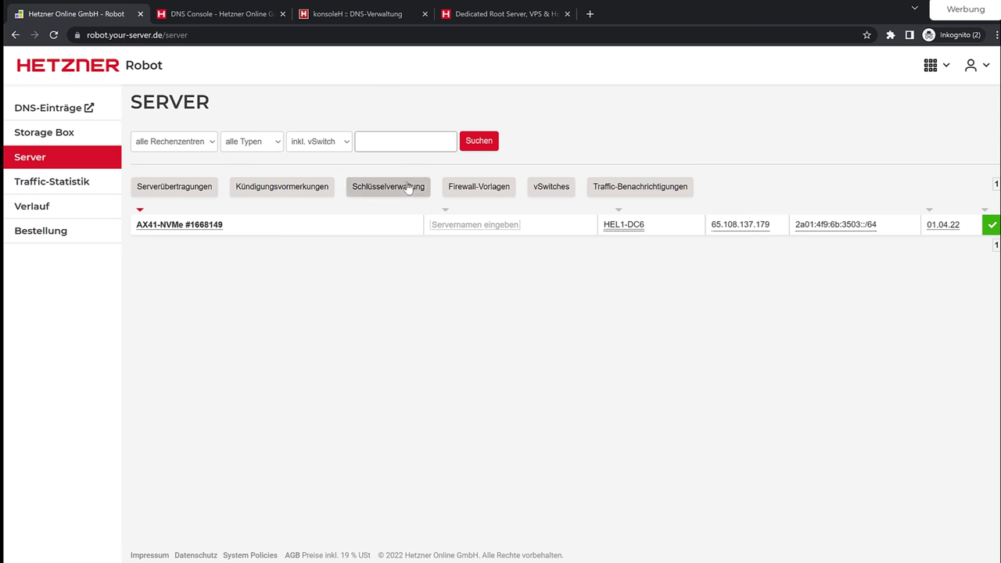
click(361, 14)
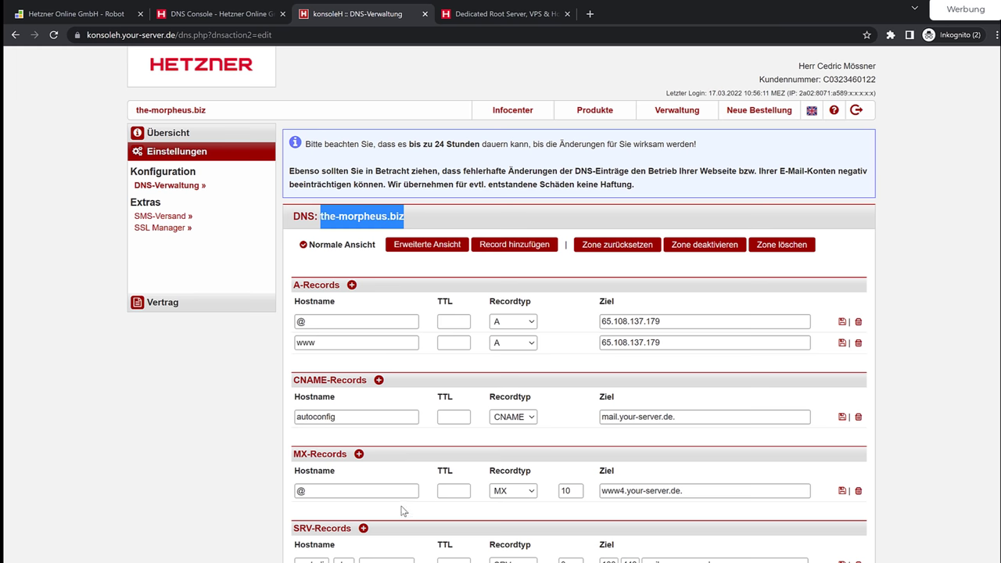
- Review the remaining DNS records of the-morpheus.biz and the notice about how long changes take to become effective
scroll(391, 482, down, 1)
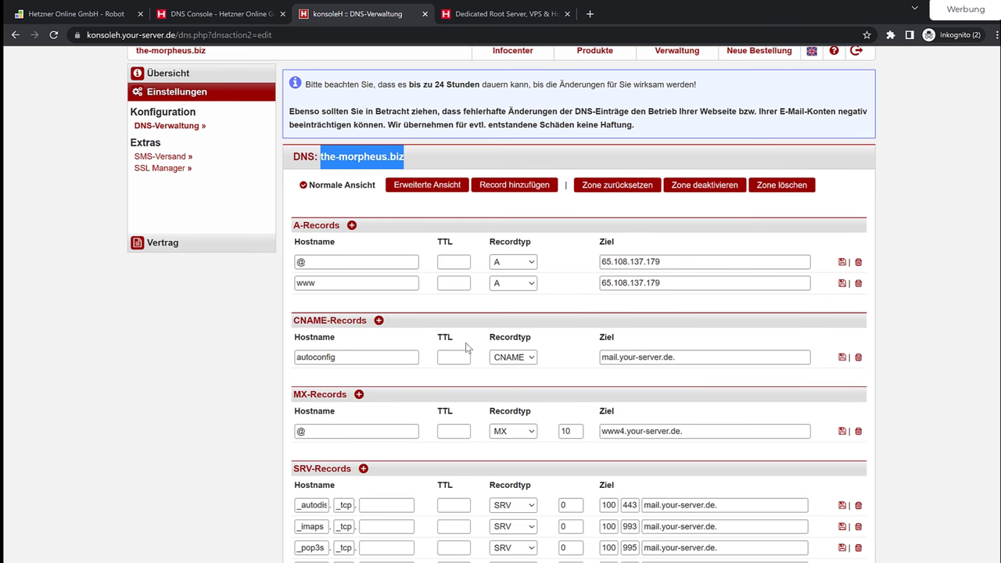
scroll(469, 364, down, 2)
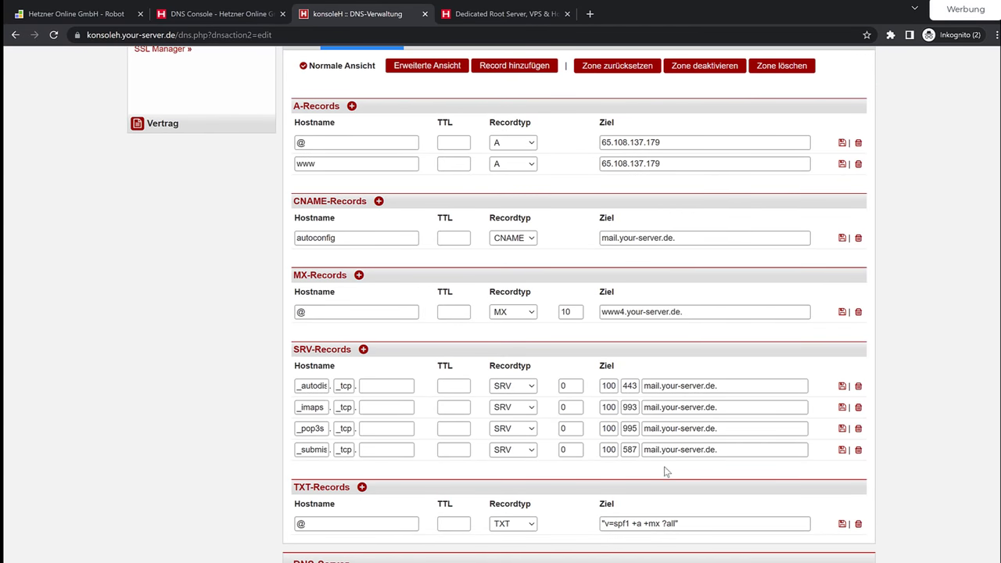
scroll(472, 484, up, 3)
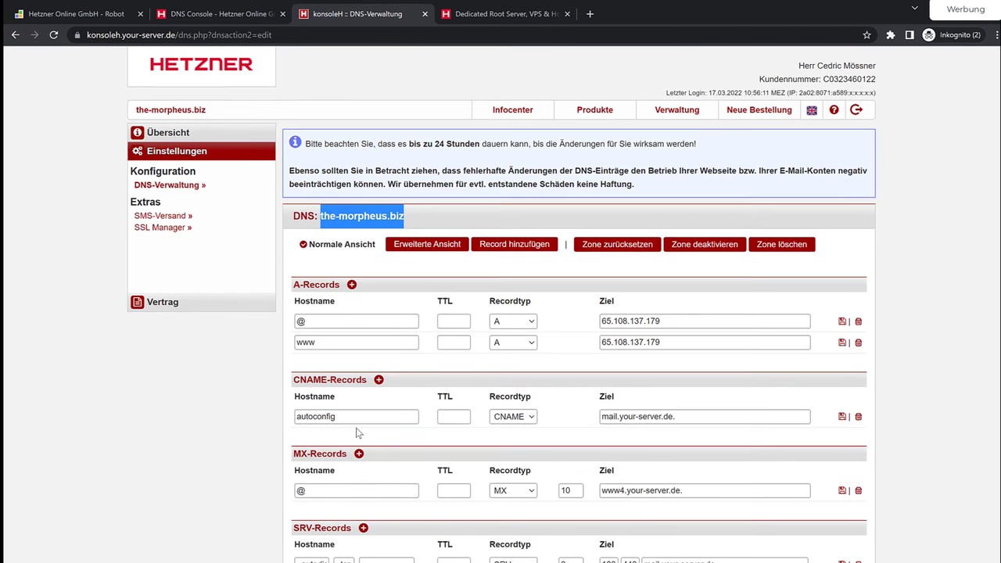
scroll(396, 400, down, 3)
scroll(410, 168, up, 3)
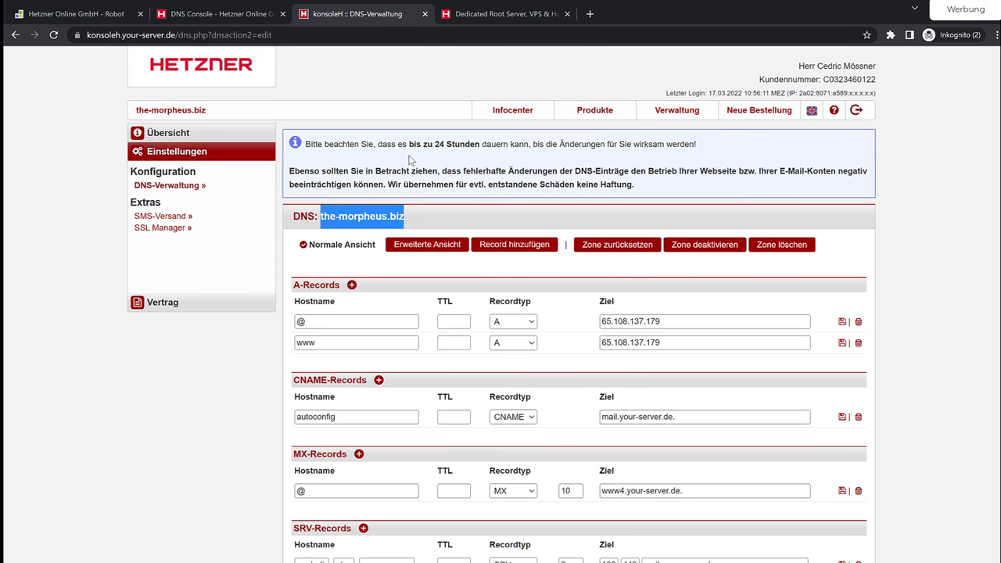
drag(414, 144, 476, 144)
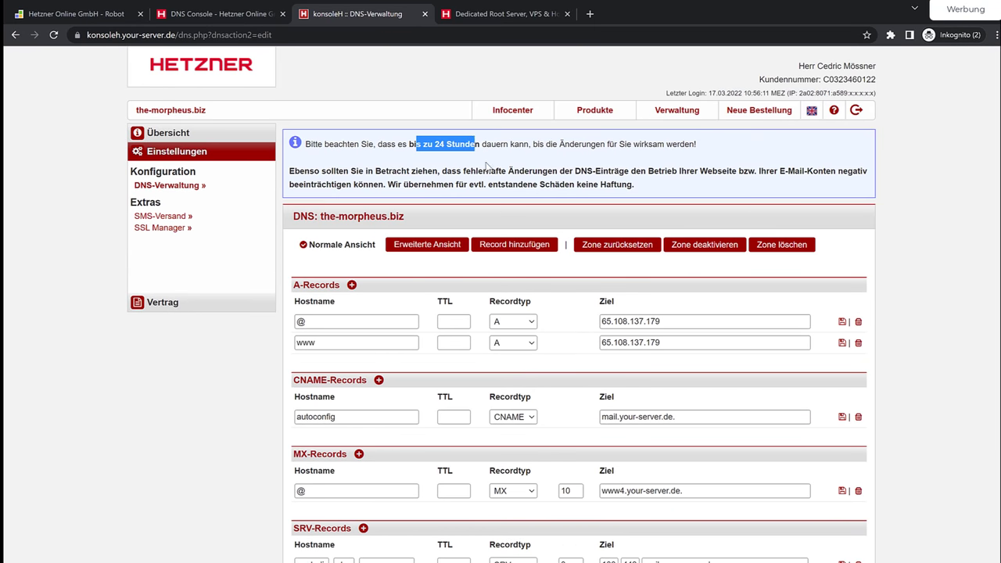
- Examine the DNS server entries and their IP addresses below the records of the-morpheus.biz
scroll(485, 210, down, 7)
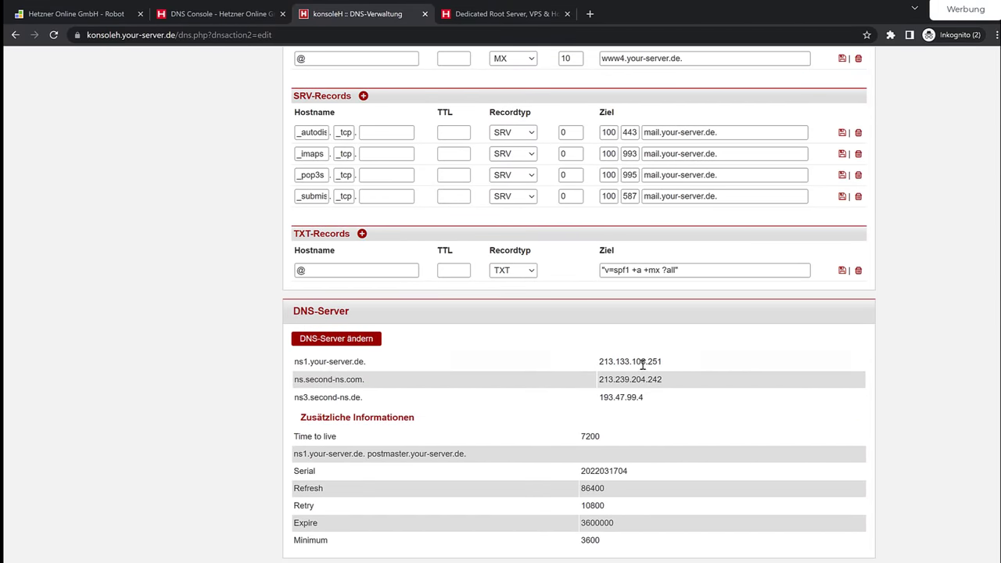
drag(665, 366, 532, 363)
click(641, 413)
scroll(658, 494, up, 3)
scroll(658, 493, up, 3)
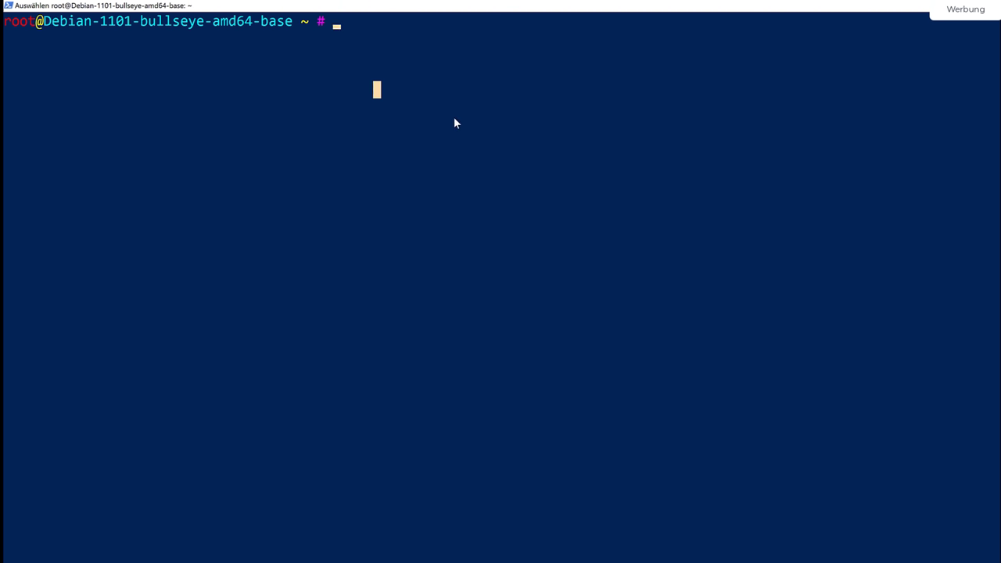
- Switch to the server's terminal, ping the-morpheus.biz, stop the ping and paste 65.108.137.179 for comparison
text(ping )
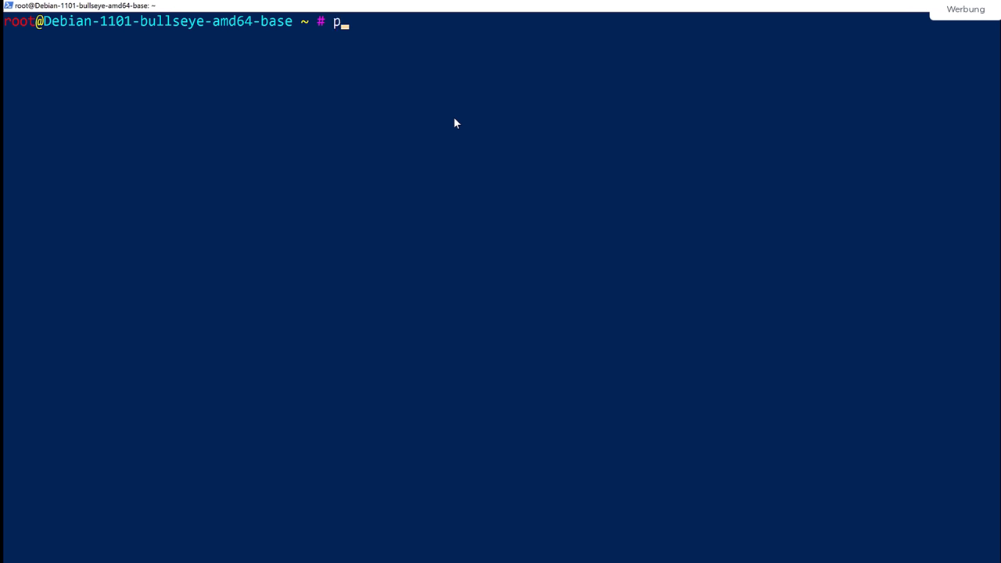
text(the-morpheus.)
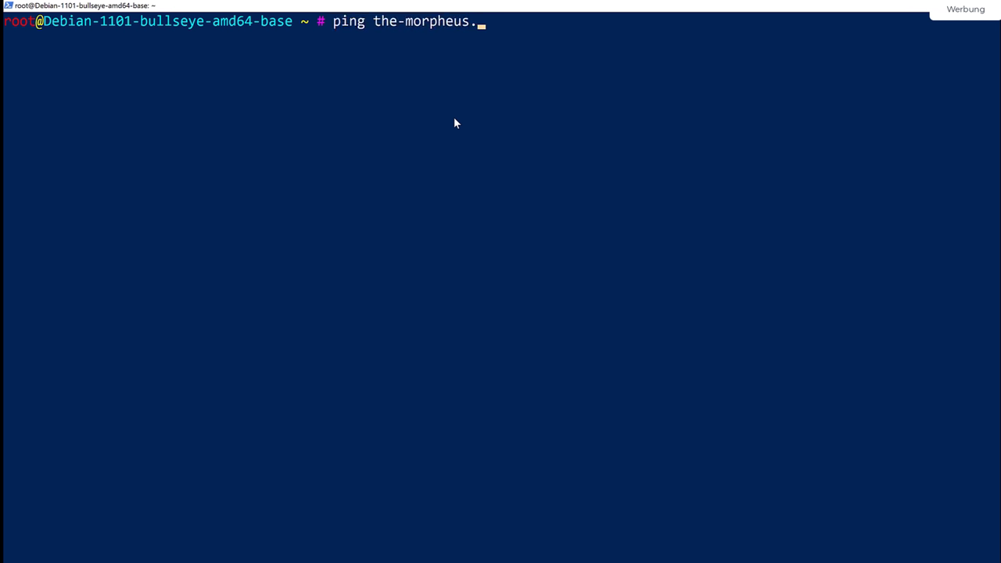
text(biz)
key(Return)
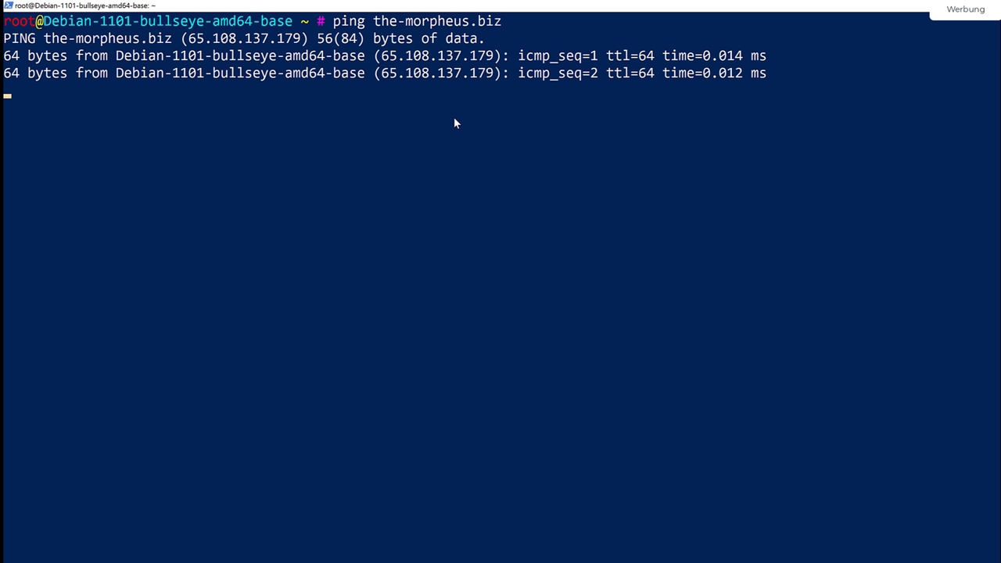
key(ctrl+c)
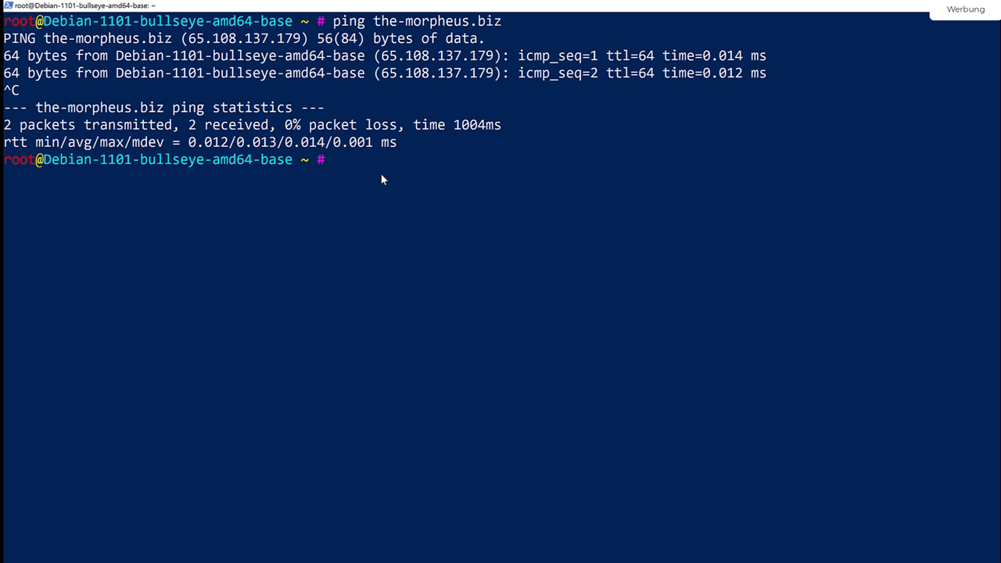
right_click(398, 205)
drag(329, 160, 443, 164)
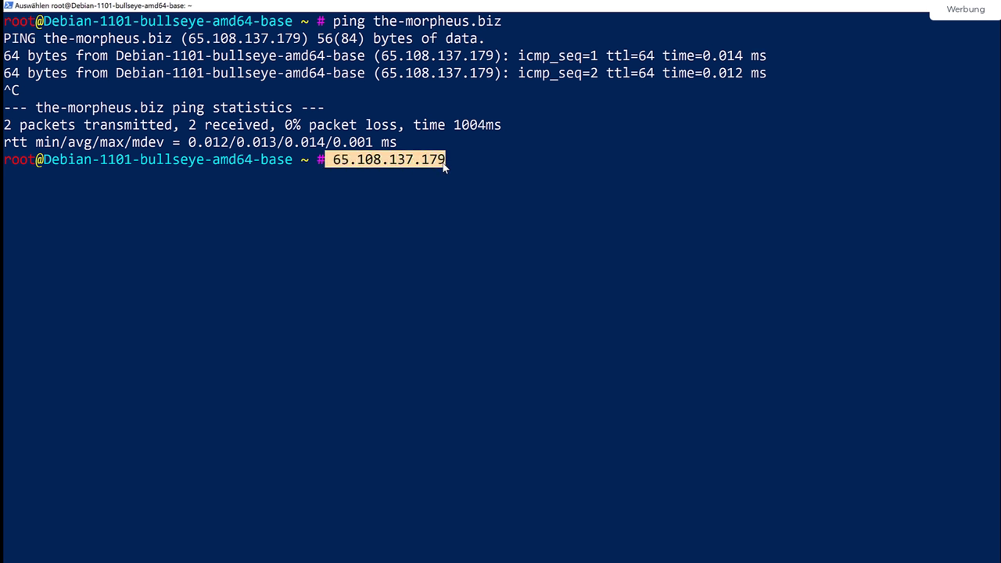
- Compare the IP address resolved in the ping output for the-morpheus.biz with the address pasted at the prompt
click(486, 191)
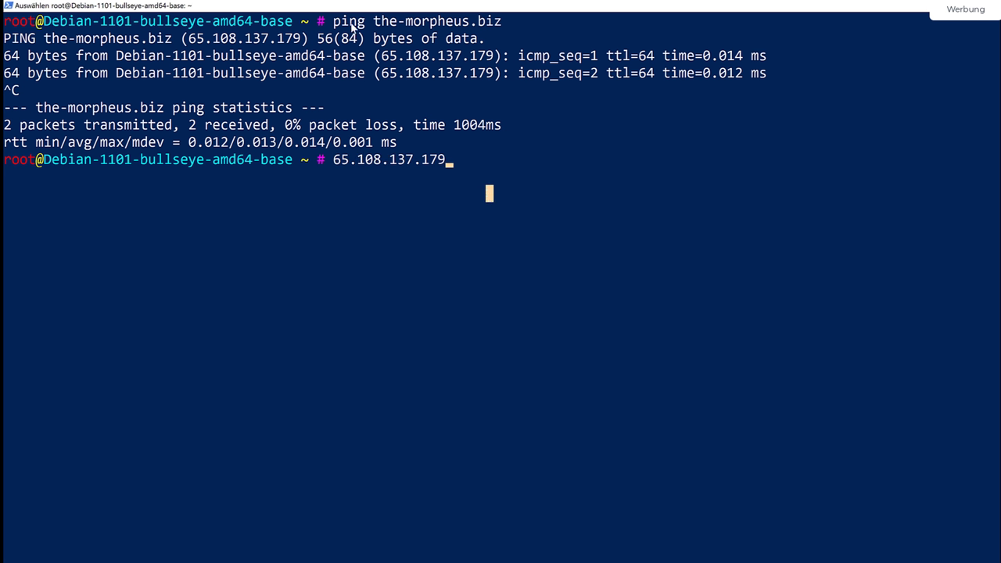
drag(190, 38, 298, 43)
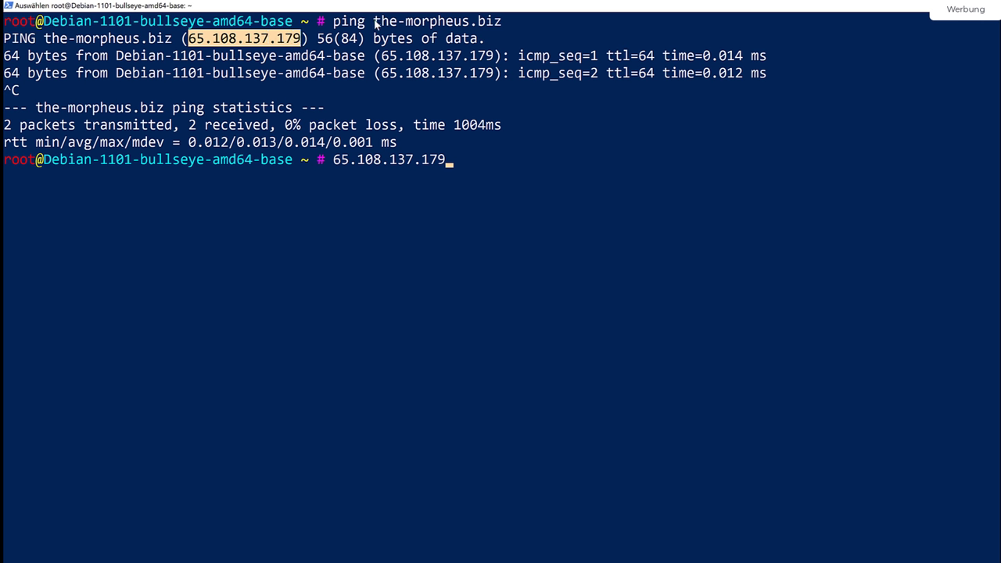
drag(374, 21, 503, 23)
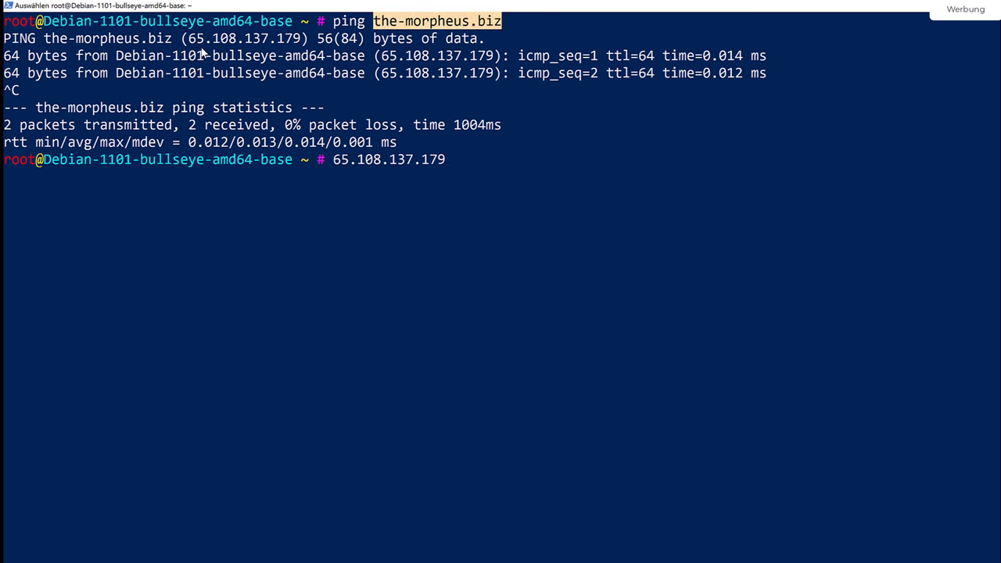
drag(189, 38, 300, 40)
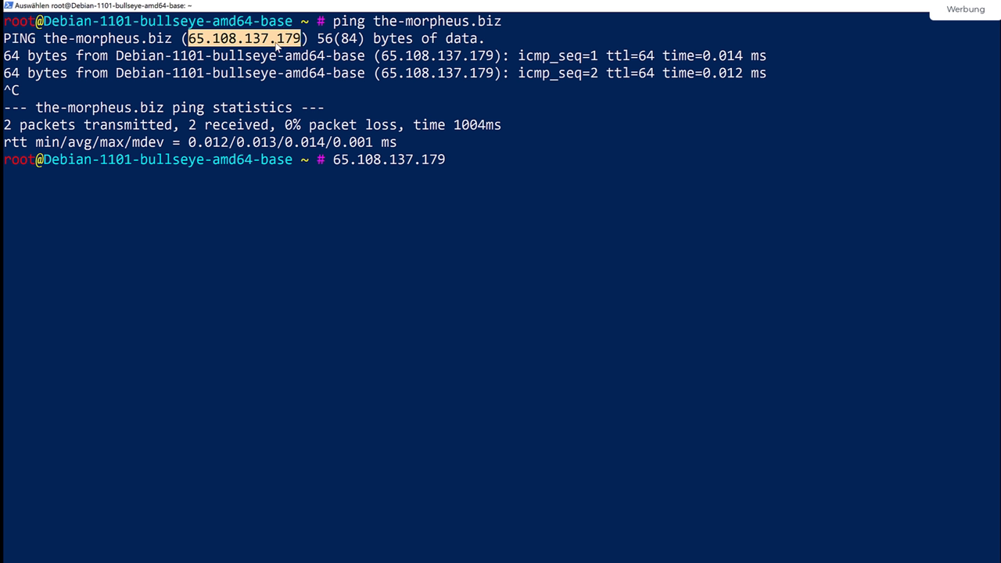
click(537, 245)
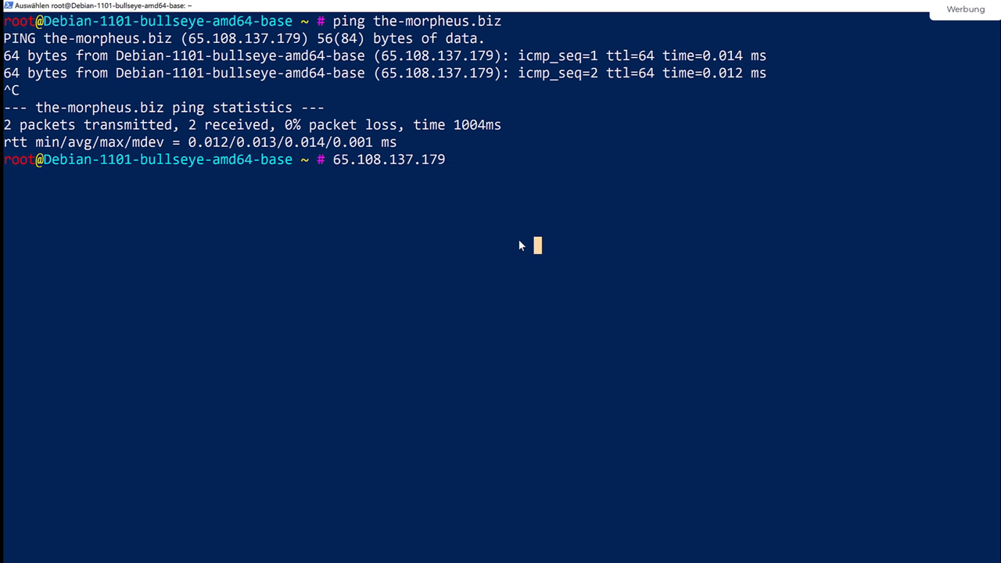
- Clear the pasted IP address from the prompt and close the server connection with the exit command
key(BackSpace)
key(BackSpace)
key(BackSpace)
key(BackSpace)
key(BackSpace)
key(BackSpace)
key(BackSpace)
key(BackSpace)
key(BackSpace)
key(BackSpace)
key(BackSpace)
key(BackSpace)
key(BackSpace)
key(BackSpace)
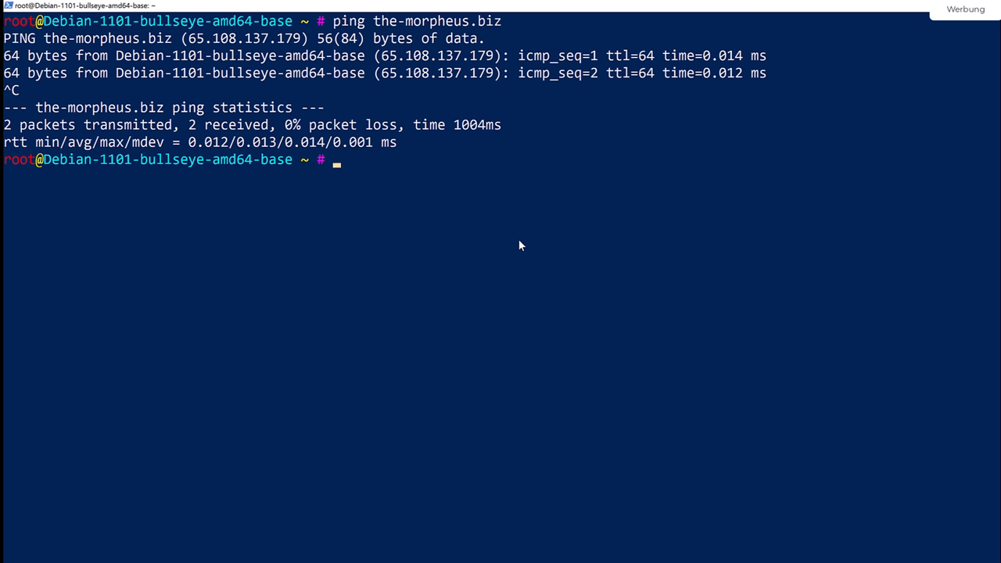
text(exit)
key(Return)
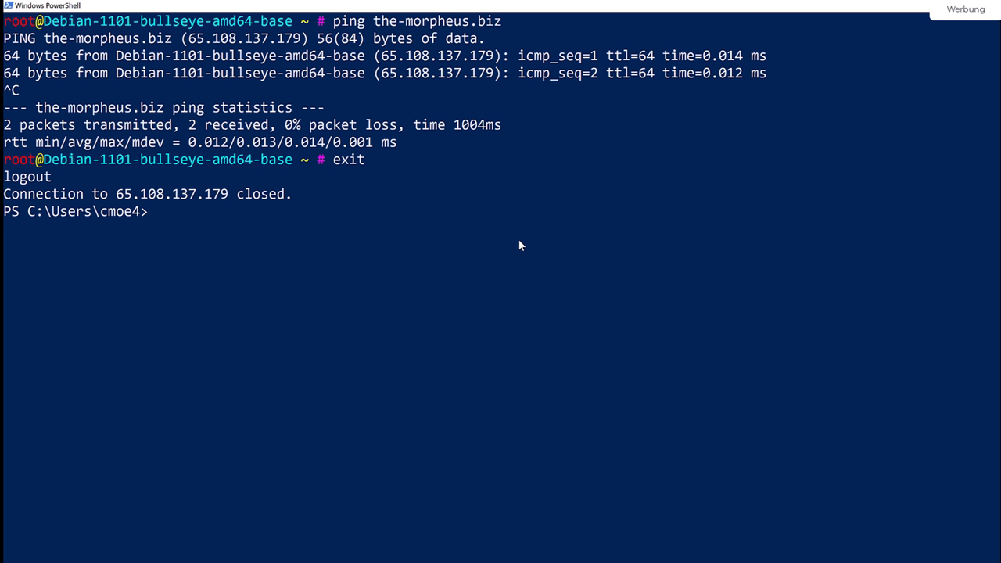
- Ping the-morpheus.biz from the local PowerShell prompt, stop the ping and highlight the domain name in the command
text(ping thge)
key(BackSpace)
key(BackSpace)
text(e-mni)
key(BackSpace)
key(BackSpace)
text(orpheus.biz)
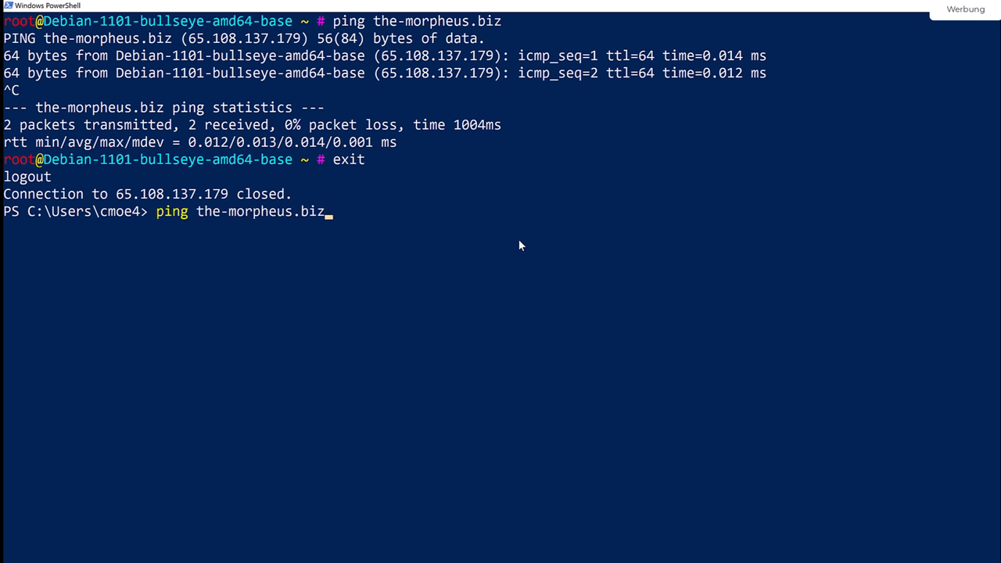
key(Return)
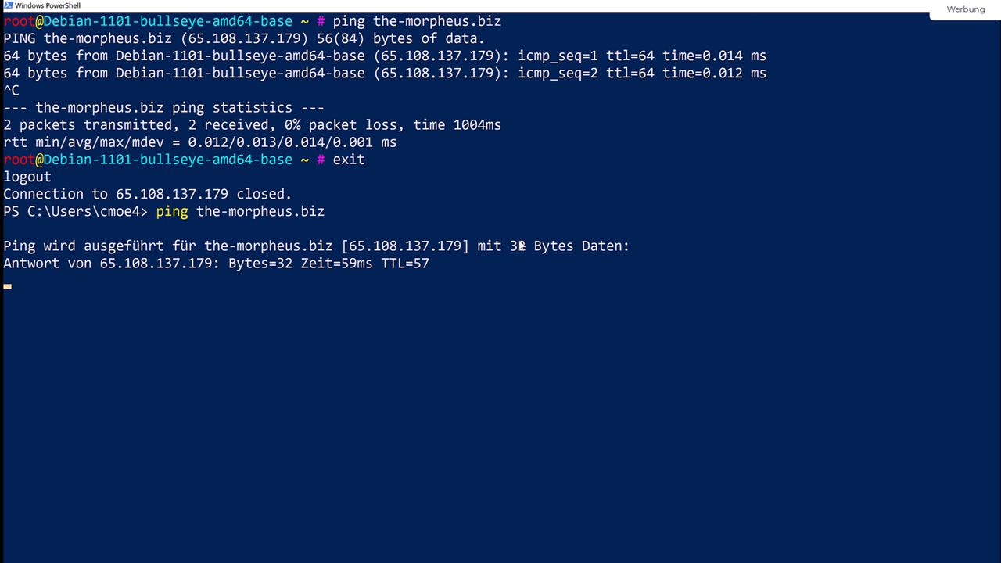
key(ctrl+c)
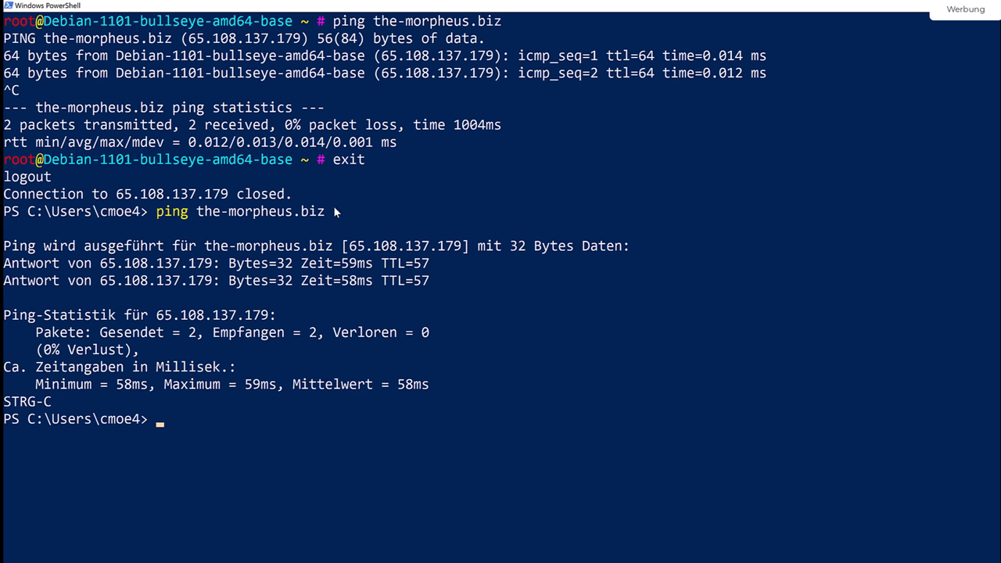
drag(330, 212, 201, 216)
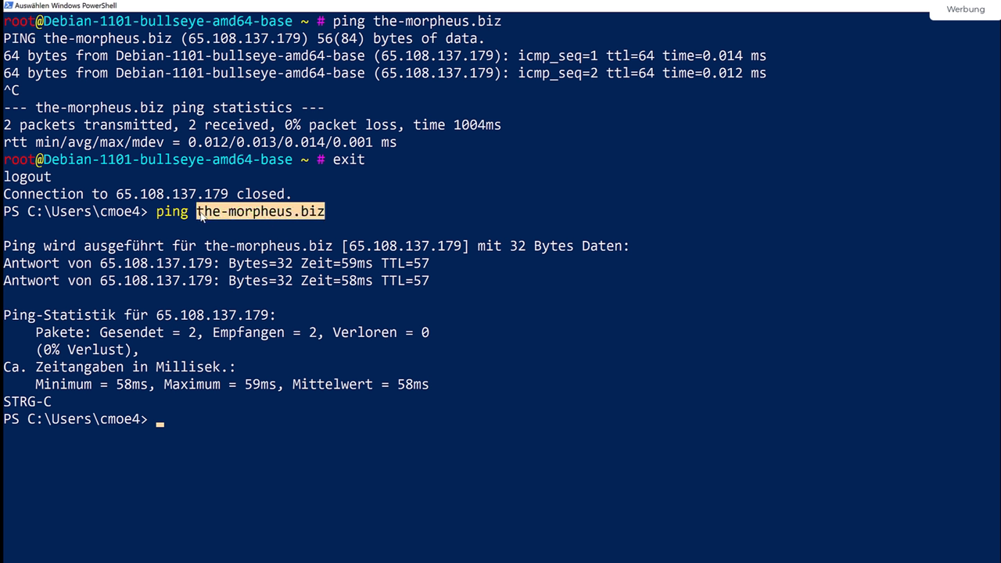